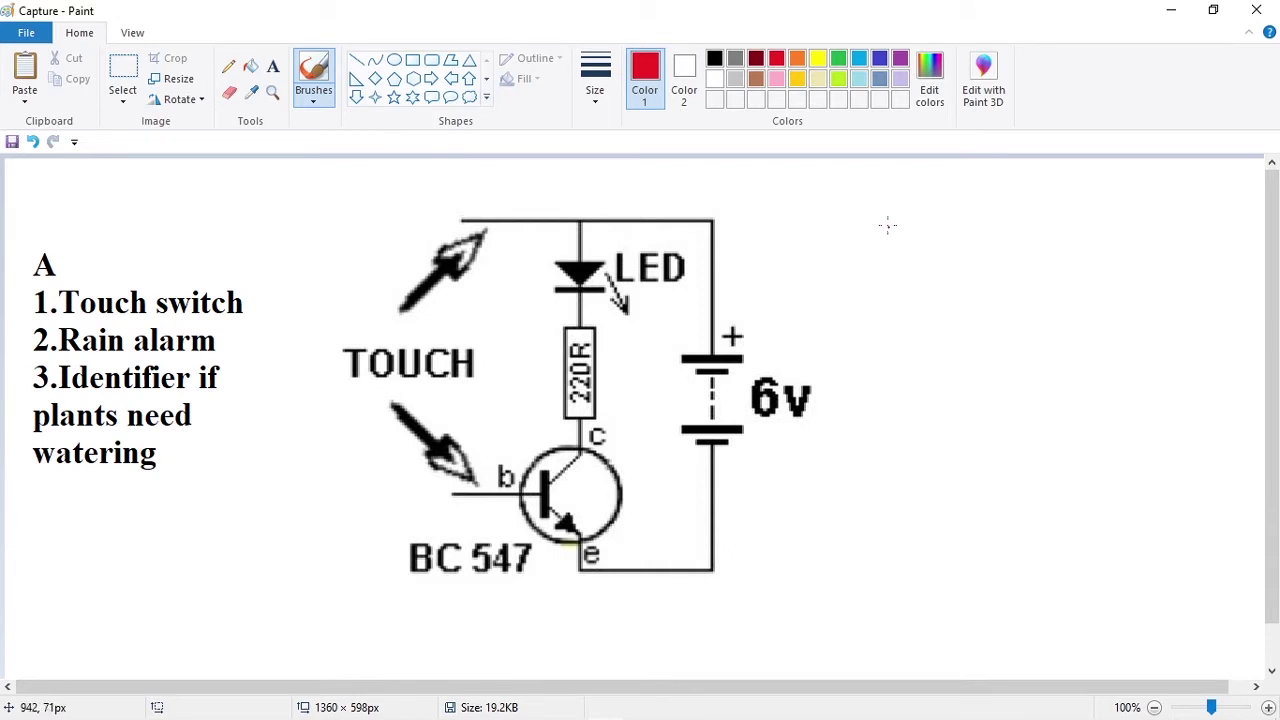
Handwrite β = 100 and Ic = βIB in red beside the circuit
mouse_move(885, 215)
mouse_down()
mouse_move(885, 251)
mouse_move(879, 232)
mouse_move(896, 208)
mouse_move(883, 239)
mouse_move(958, 222)
mouse_move(991, 231)
mouse_move(997, 214)
mouse_move(1030, 211)
mouse_up()
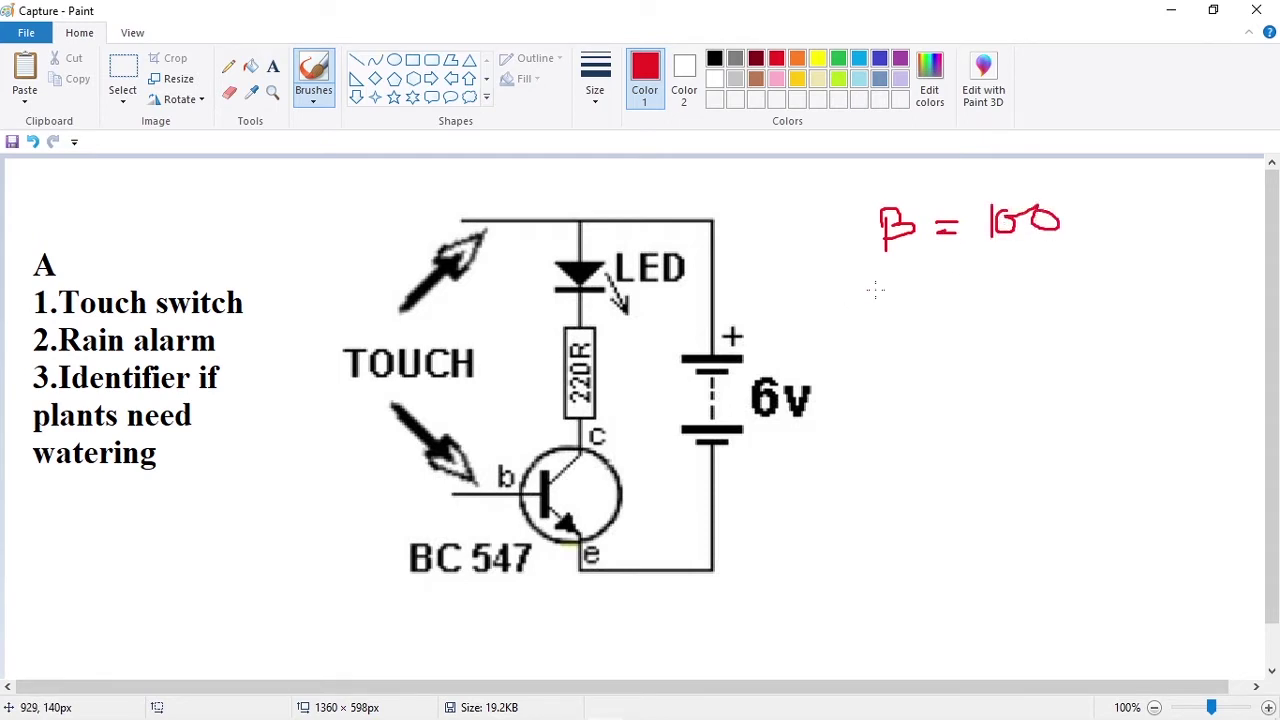
mouse_move(875, 288)
mouse_down()
mouse_move(919, 284)
mouse_move(893, 333)
mouse_move(944, 350)
mouse_up()
mouse_move(955, 300)
mouse_down()
mouse_move(980, 299)
mouse_move(1019, 348)
mouse_up()
mouse_move(1019, 288)
mouse_down()
mouse_move(1034, 273)
mouse_move(1022, 306)
mouse_move(1045, 320)
mouse_move(1020, 318)
mouse_up()
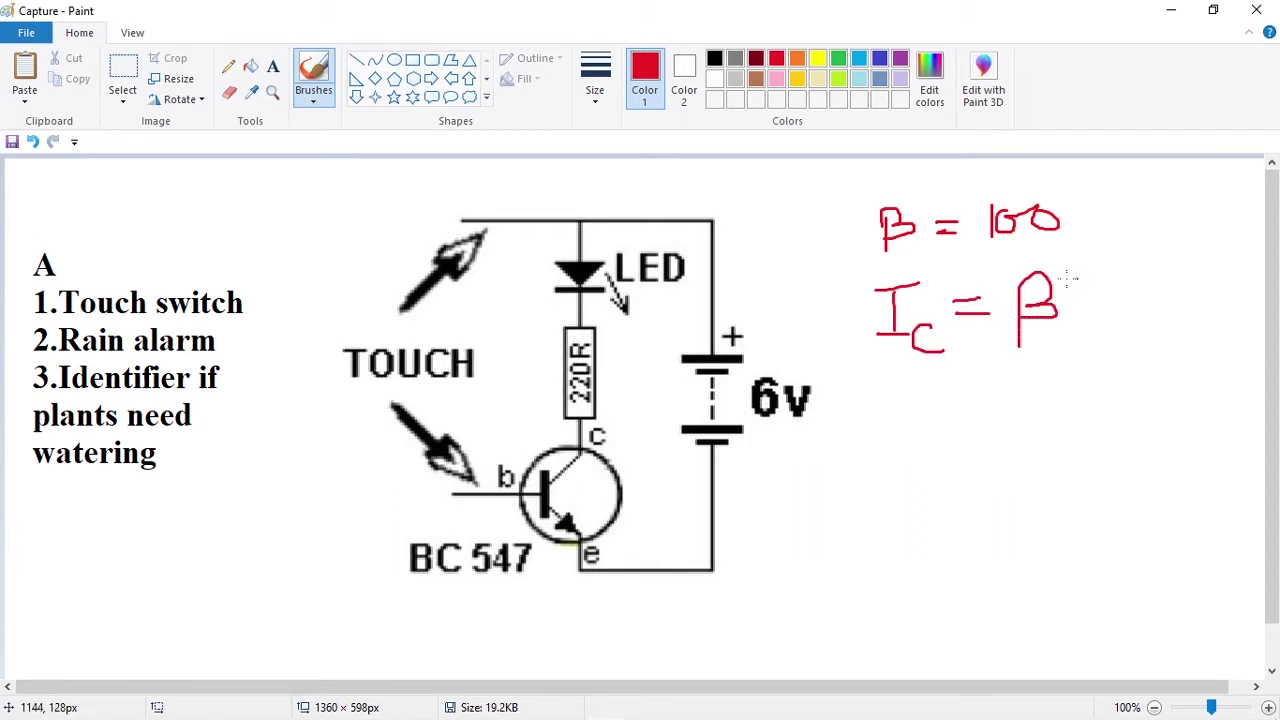
mouse_move(1072, 280)
mouse_down()
mouse_move(1100, 278)
mouse_move(1081, 337)
mouse_move(1122, 318)
mouse_move(1128, 362)
mouse_up()
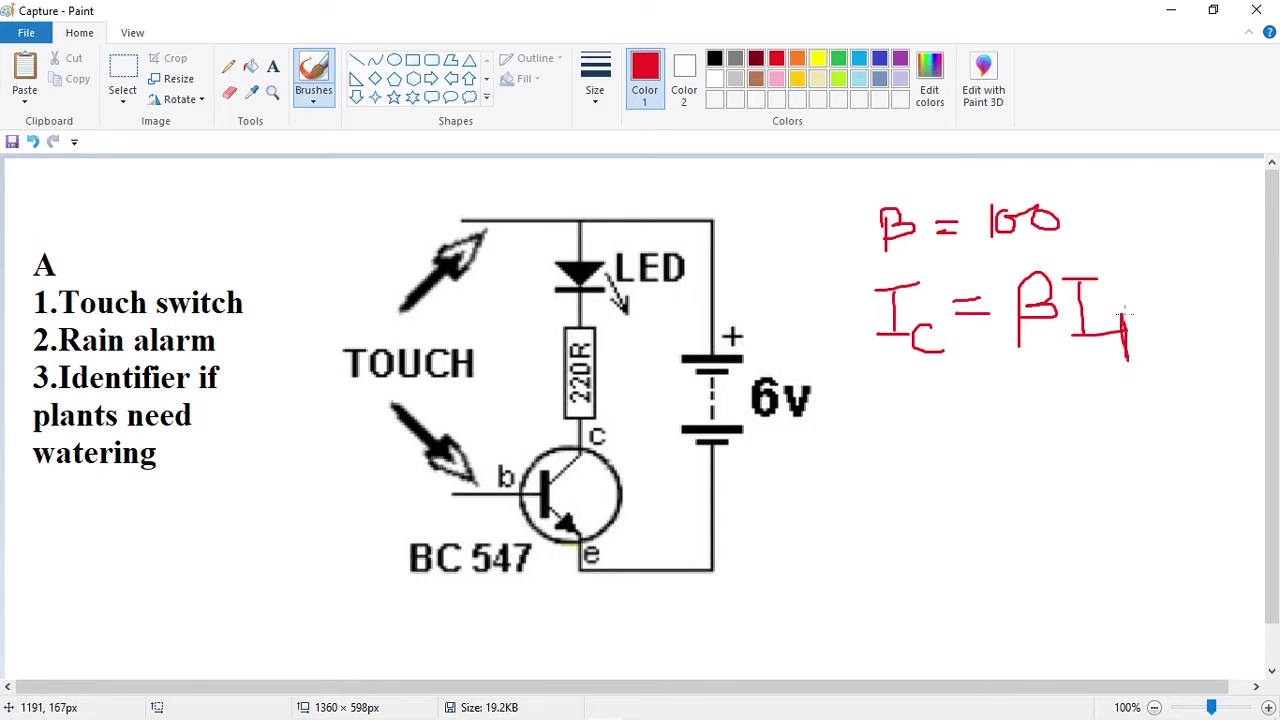
mouse_move(1123, 315)
mouse_down()
mouse_move(1122, 334)
mouse_move(1159, 352)
mouse_move(1124, 362)
mouse_up()
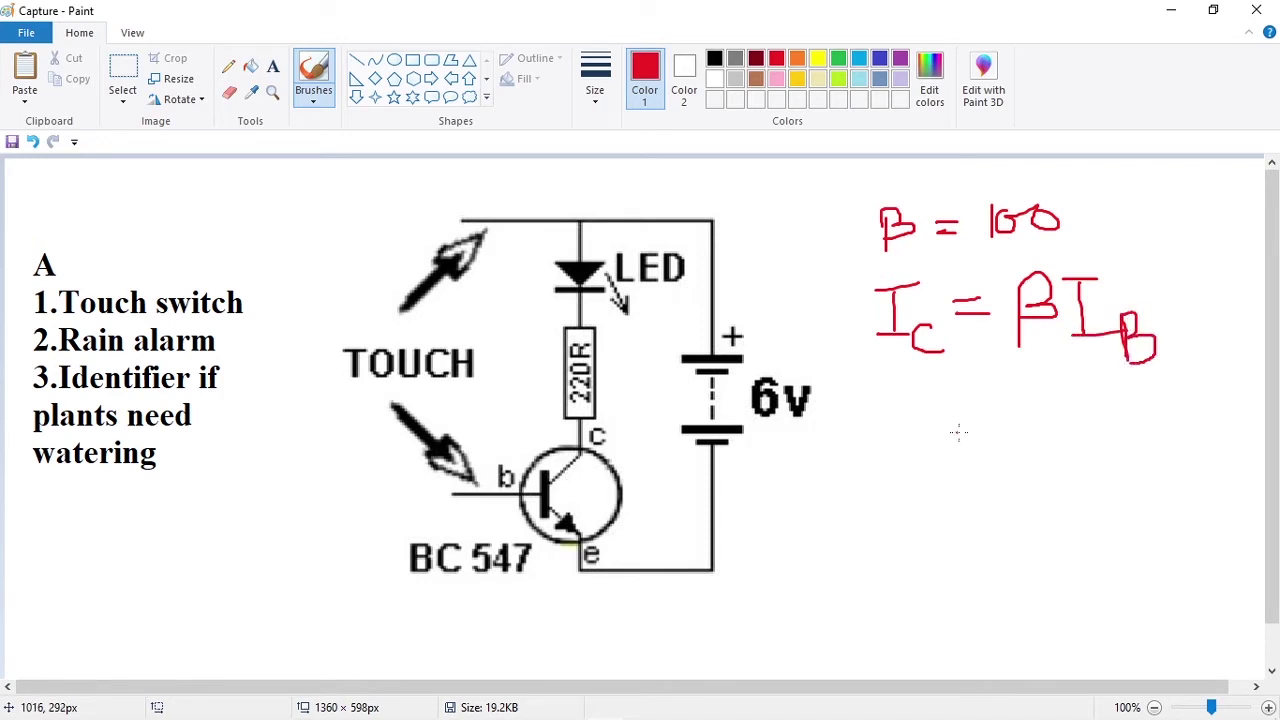
Write the substitution line = 100 × .2 mA and start the 20 mA result line
mouse_move(956, 417)
mouse_down()
mouse_move(1025, 444)
mouse_move(1051, 417)
mouse_move(1070, 431)
mouse_move(1068, 419)
mouse_move(1109, 412)
mouse_move(1130, 430)
mouse_move(1096, 440)
mouse_move(1168, 398)
mouse_move(1162, 420)
mouse_move(1180, 431)
mouse_move(1197, 416)
mouse_move(1229, 420)
mouse_move(1239, 391)
mouse_move(1246, 428)
mouse_move(1253, 412)
mouse_up()
drag(966, 502, 990, 503)
mouse_move(972, 511)
mouse_down()
mouse_move(1056, 508)
mouse_move(1082, 550)
mouse_up()
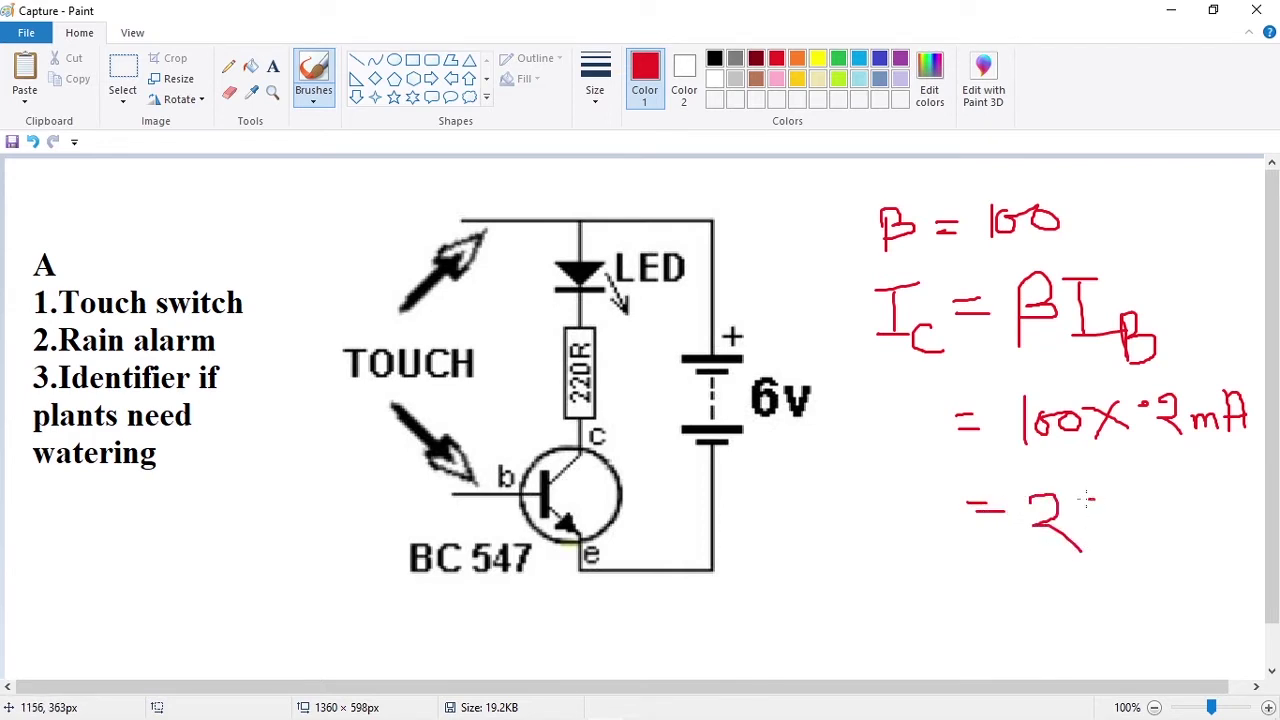
mouse_move(1087, 500)
mouse_down()
mouse_move(1157, 533)
mouse_move(1193, 484)
mouse_move(1220, 527)
mouse_move(1212, 501)
mouse_up()
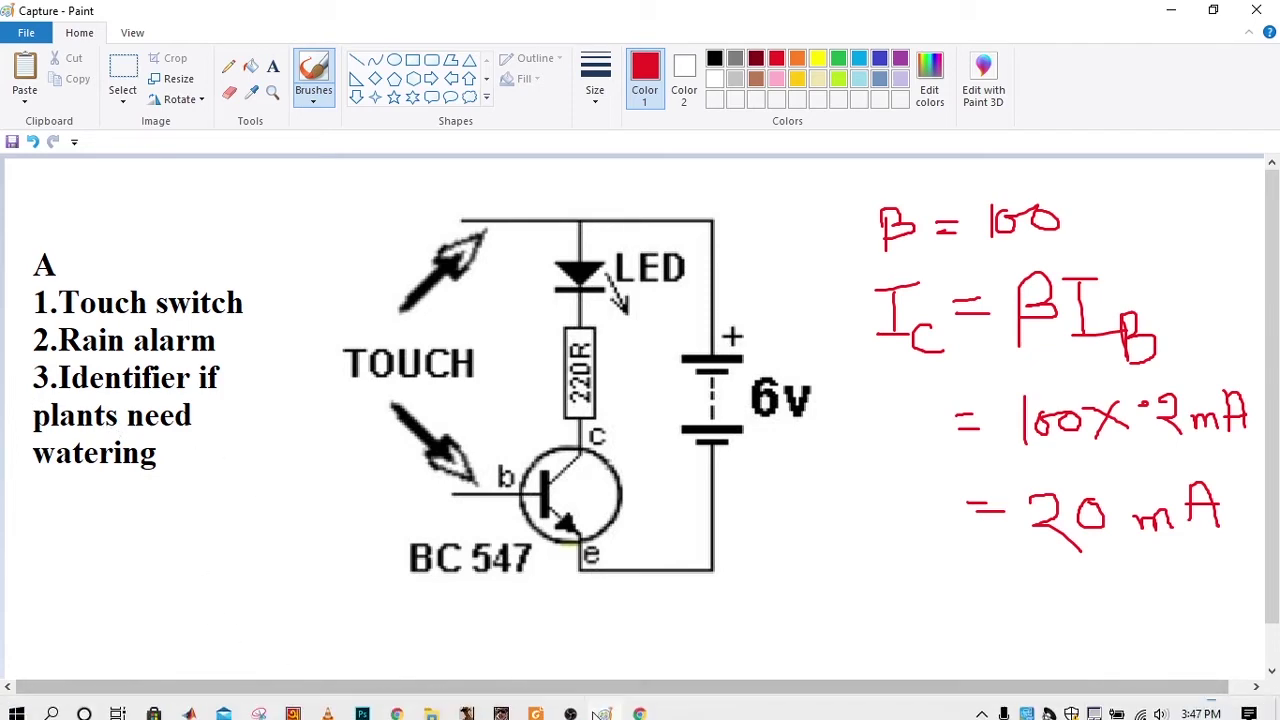
Bring the Proteus 8 Professional 'touch switch' project to the front
click(620, 708)
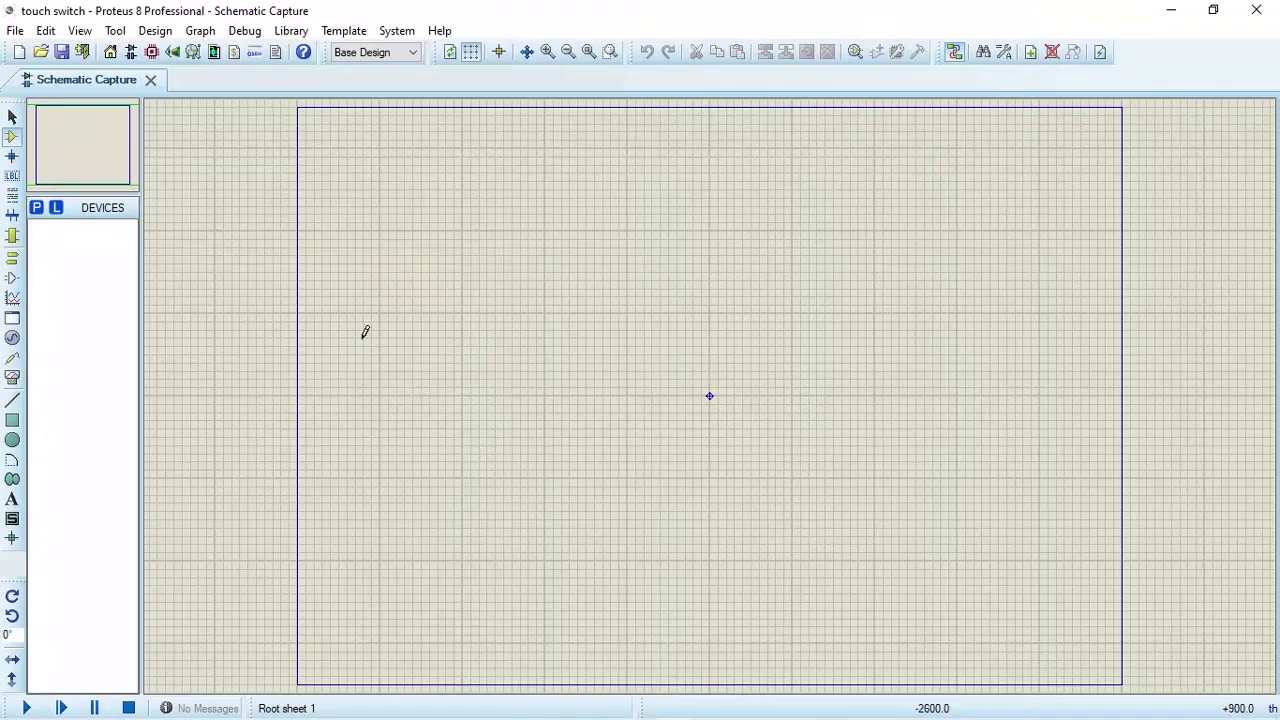
Add the BC547 transistor and the generic RES resistor to the device list
click(37, 209)
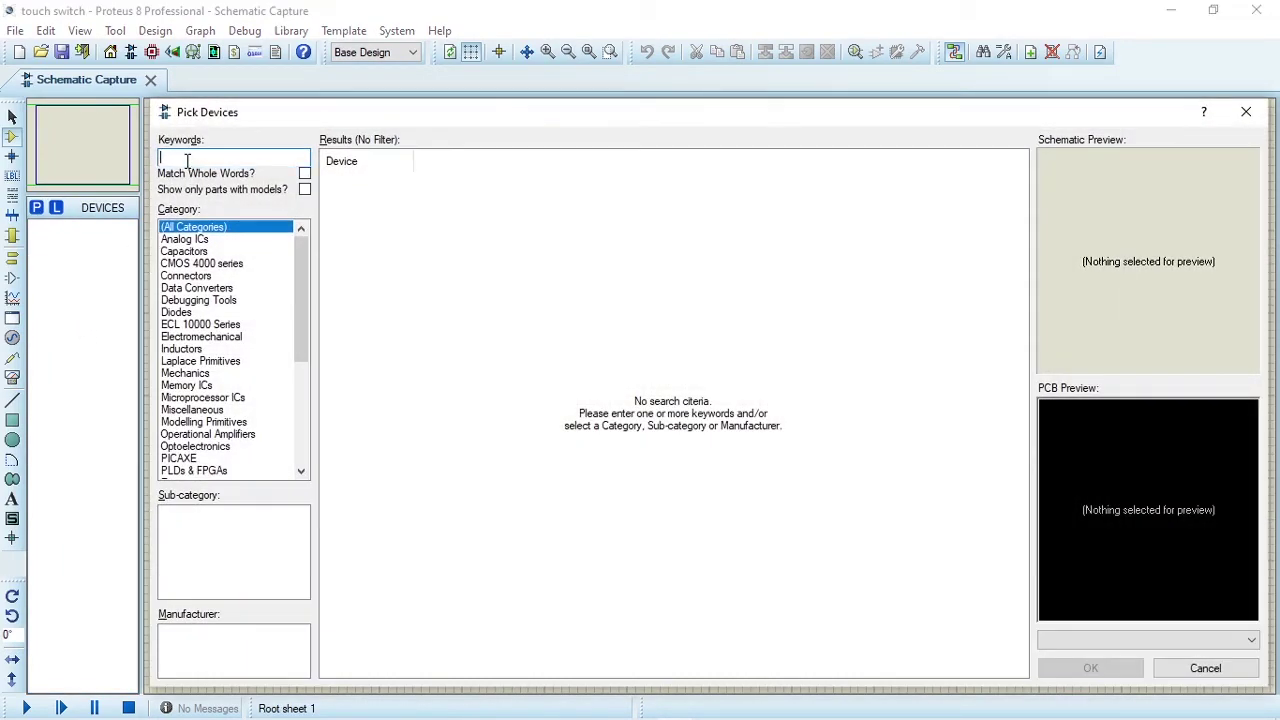
text(bc547)
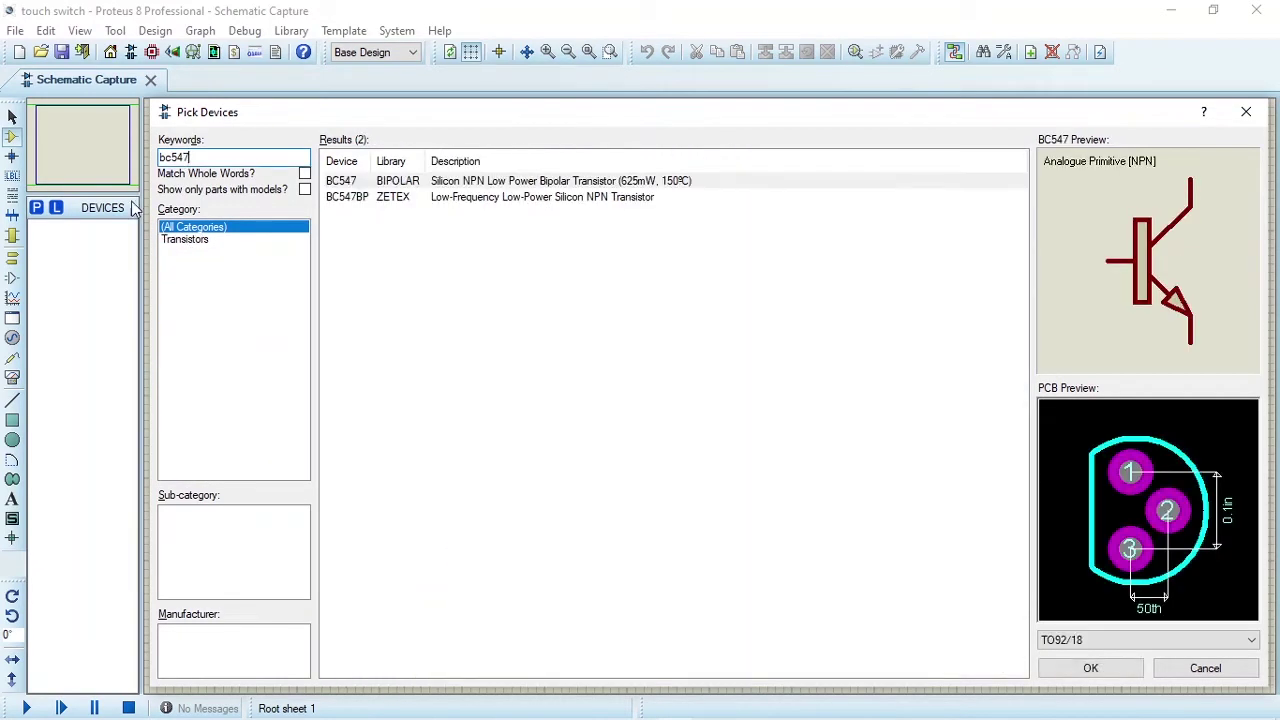
double_click(355, 181)
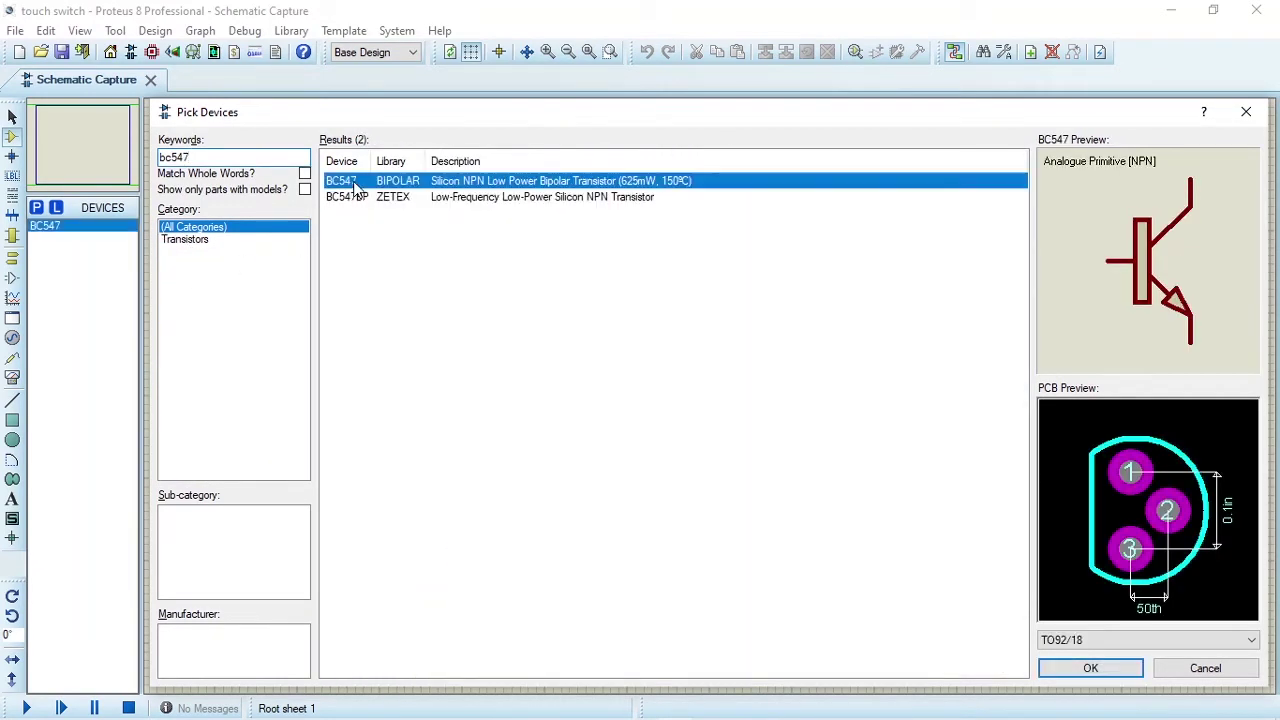
double_click(158, 157)
text(re)
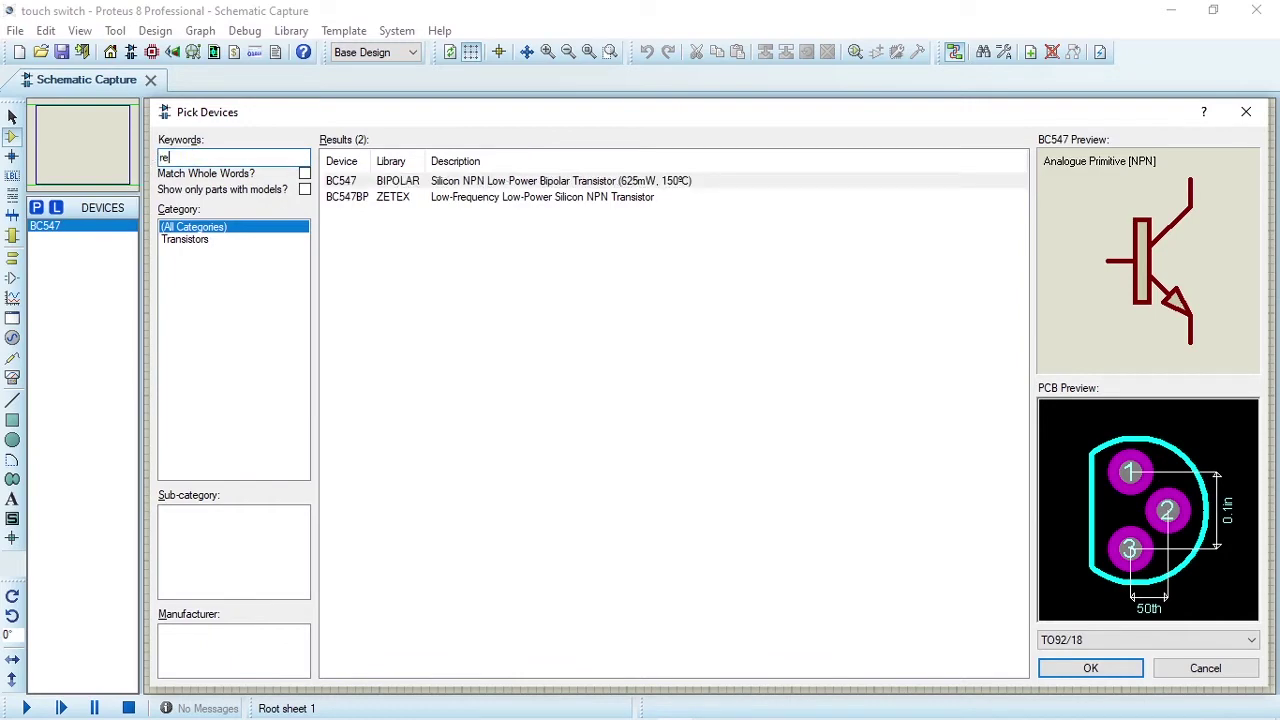
text(s)
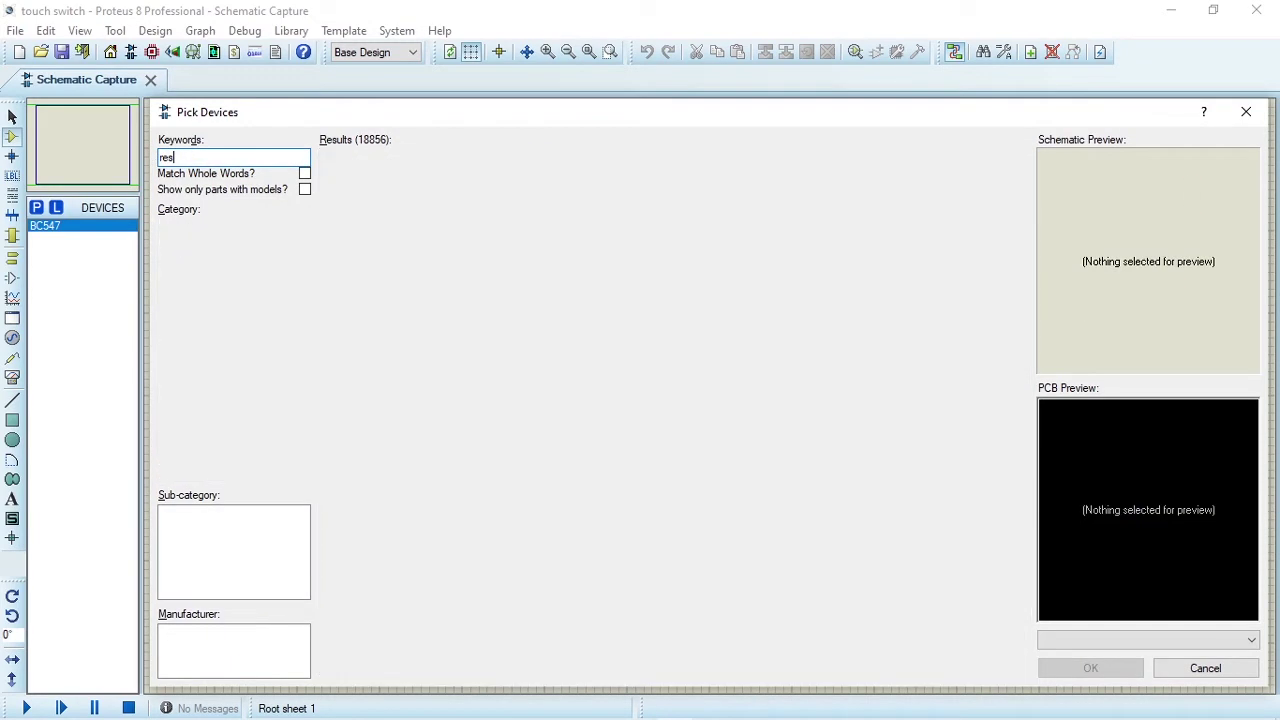
scroll(375, 330, down, 2)
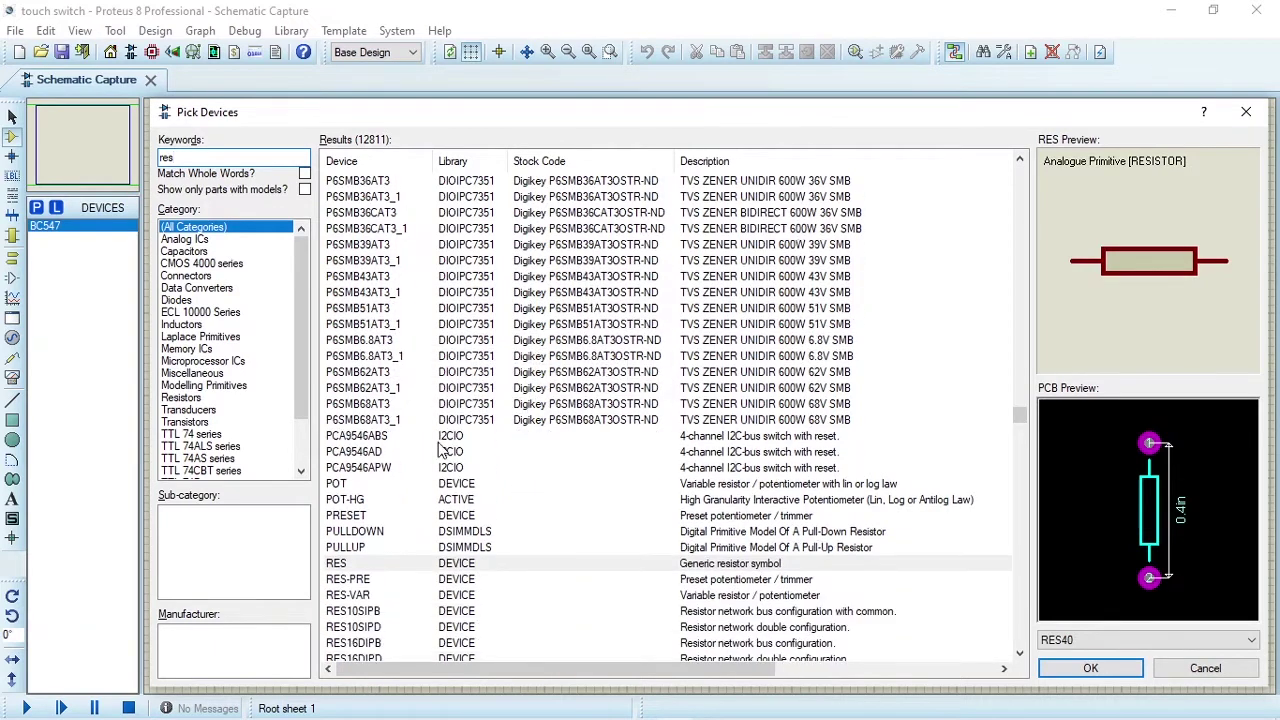
double_click(345, 563)
Search for a battery and add the CELL part to the devices
double_click(158, 158)
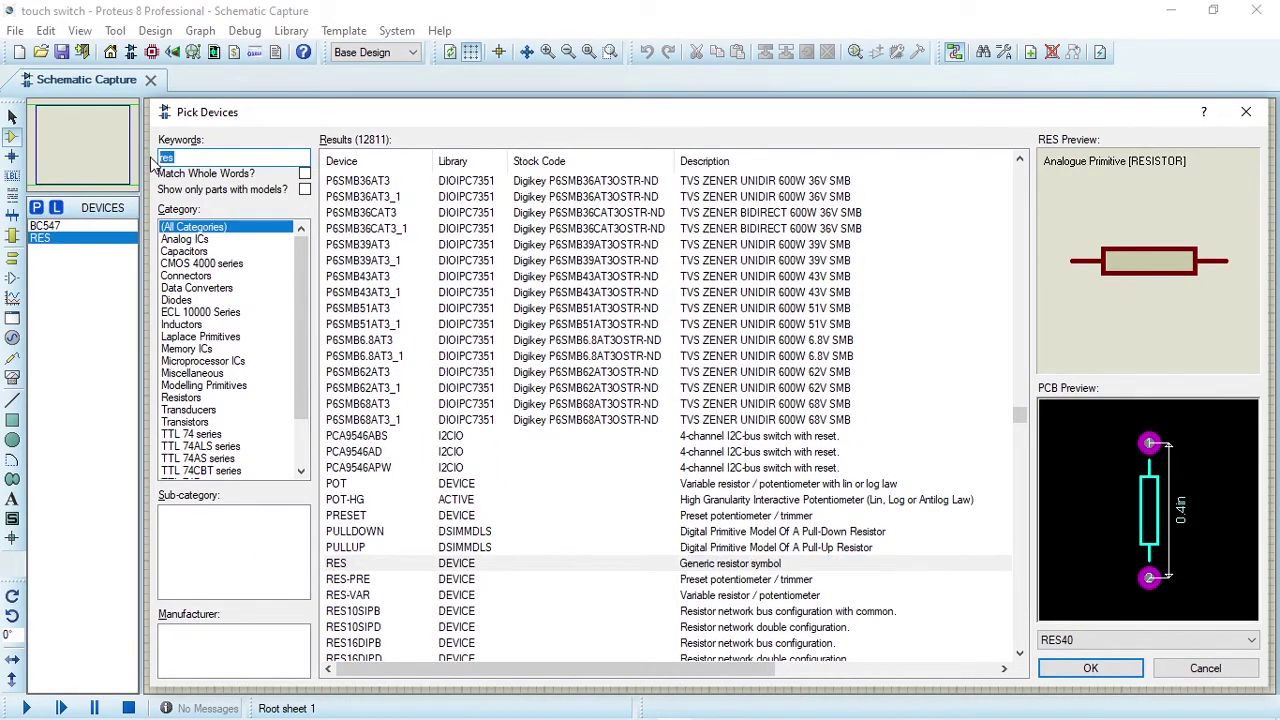
text(batter)
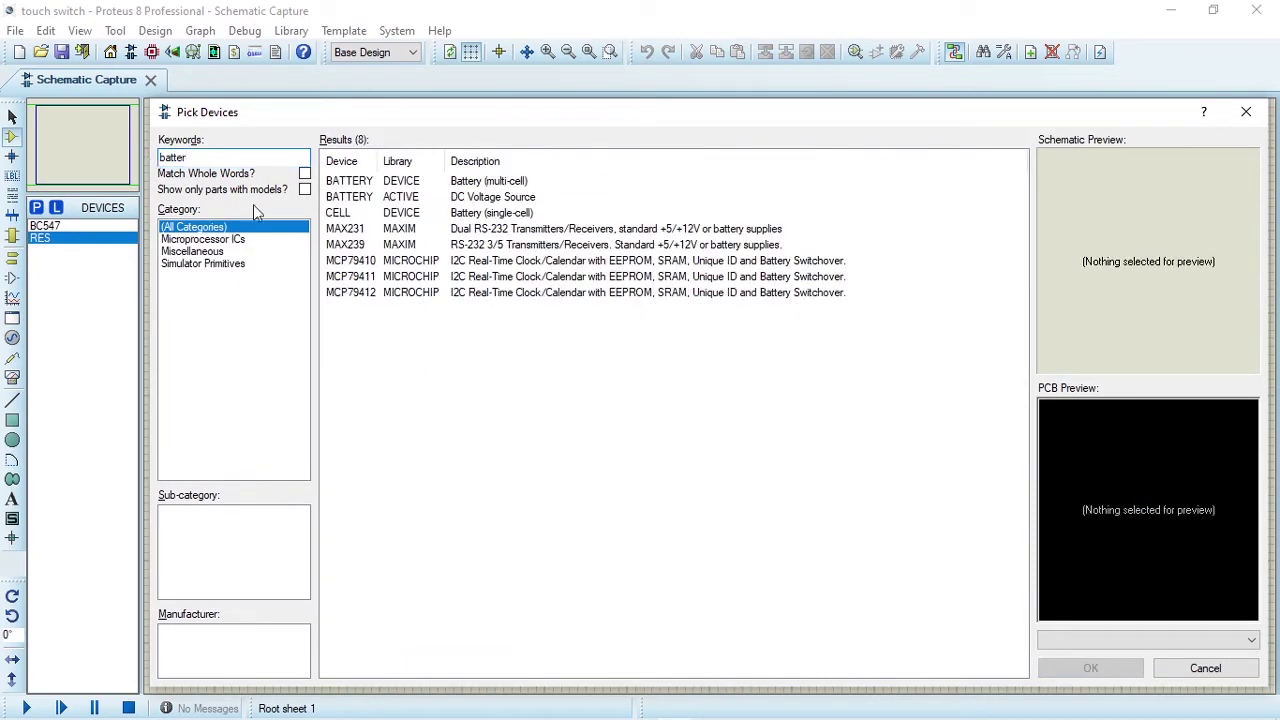
click(406, 215)
double_click(406, 215)
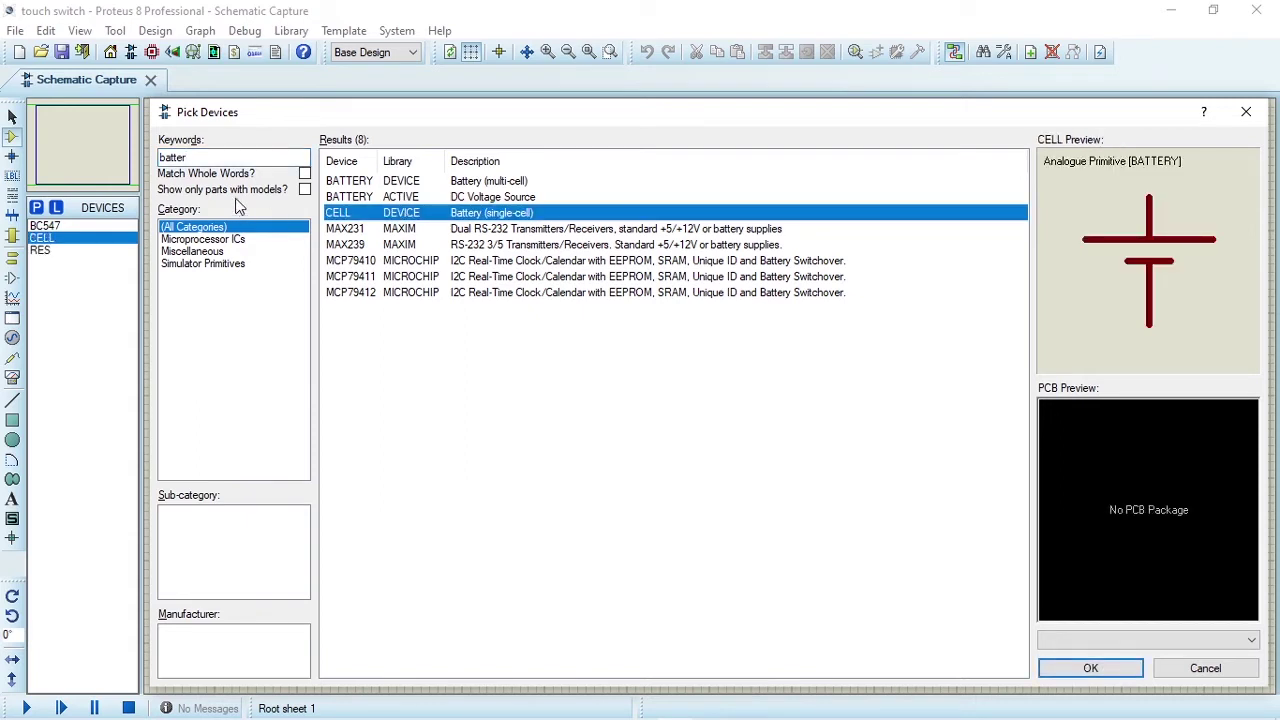
double_click(208, 160)
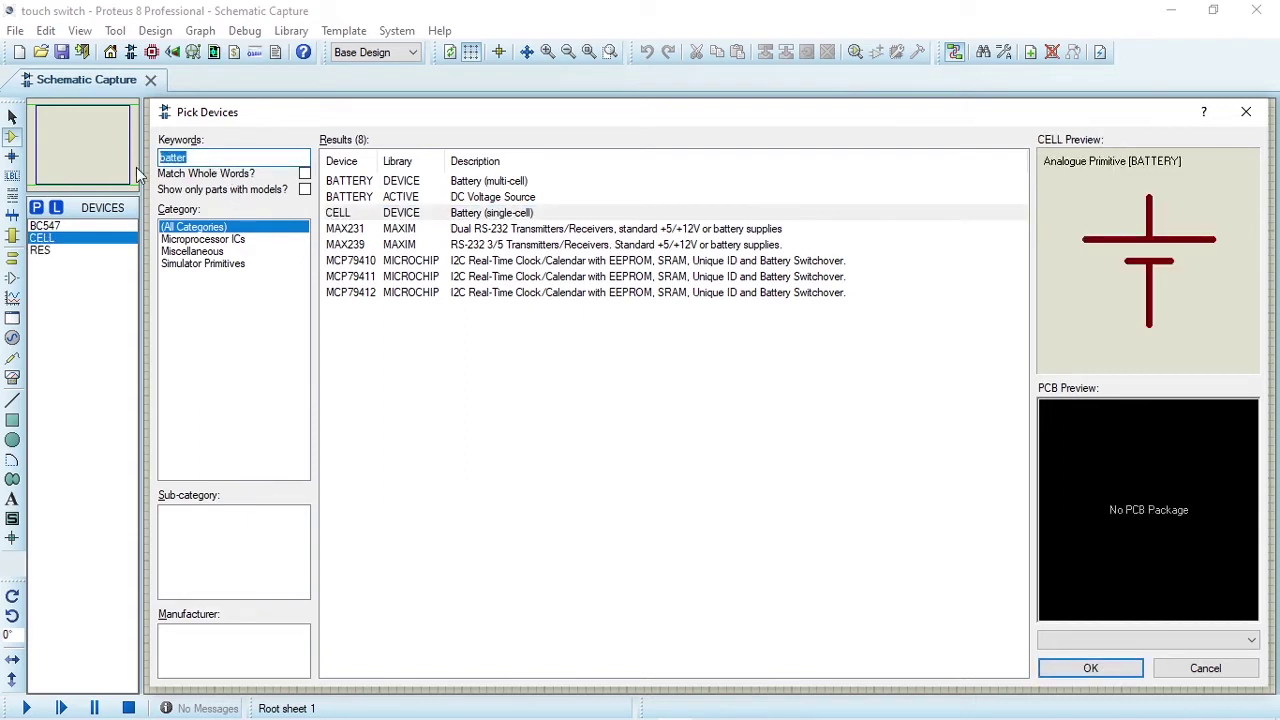
Add LED-GREEN to the device list and return to the schematic sheet
text(led)
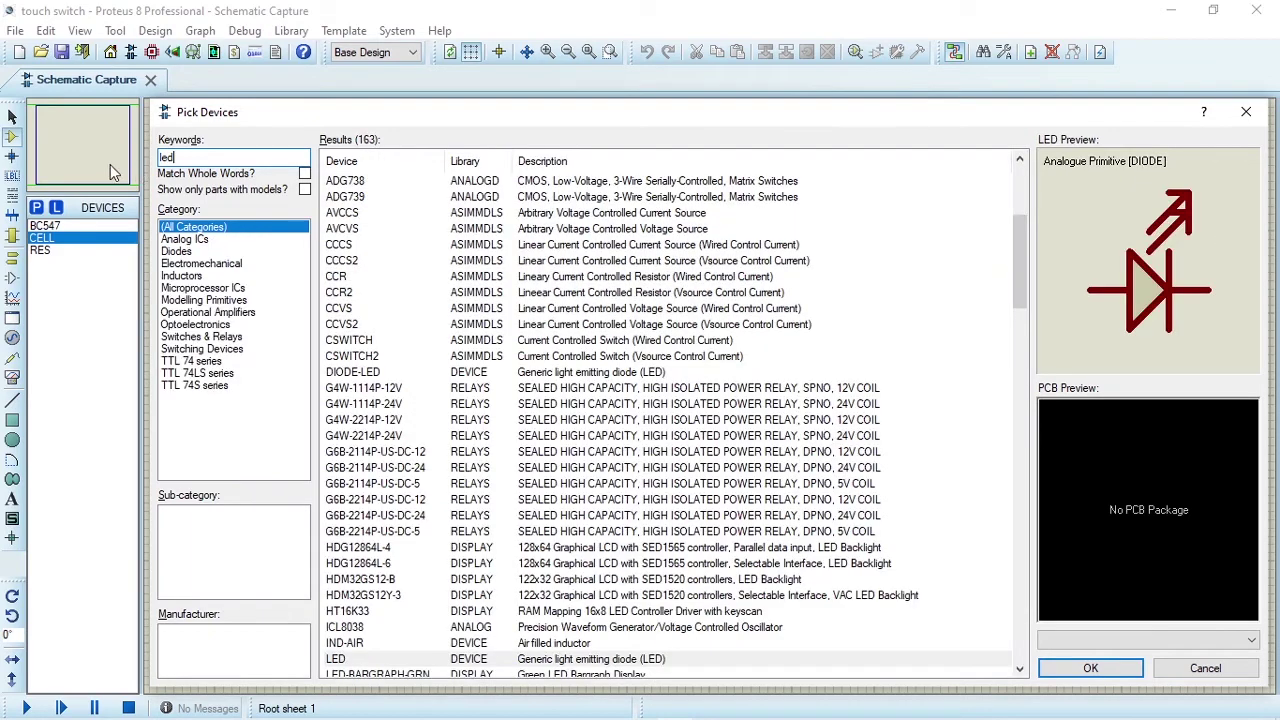
scroll(496, 520, down, 2)
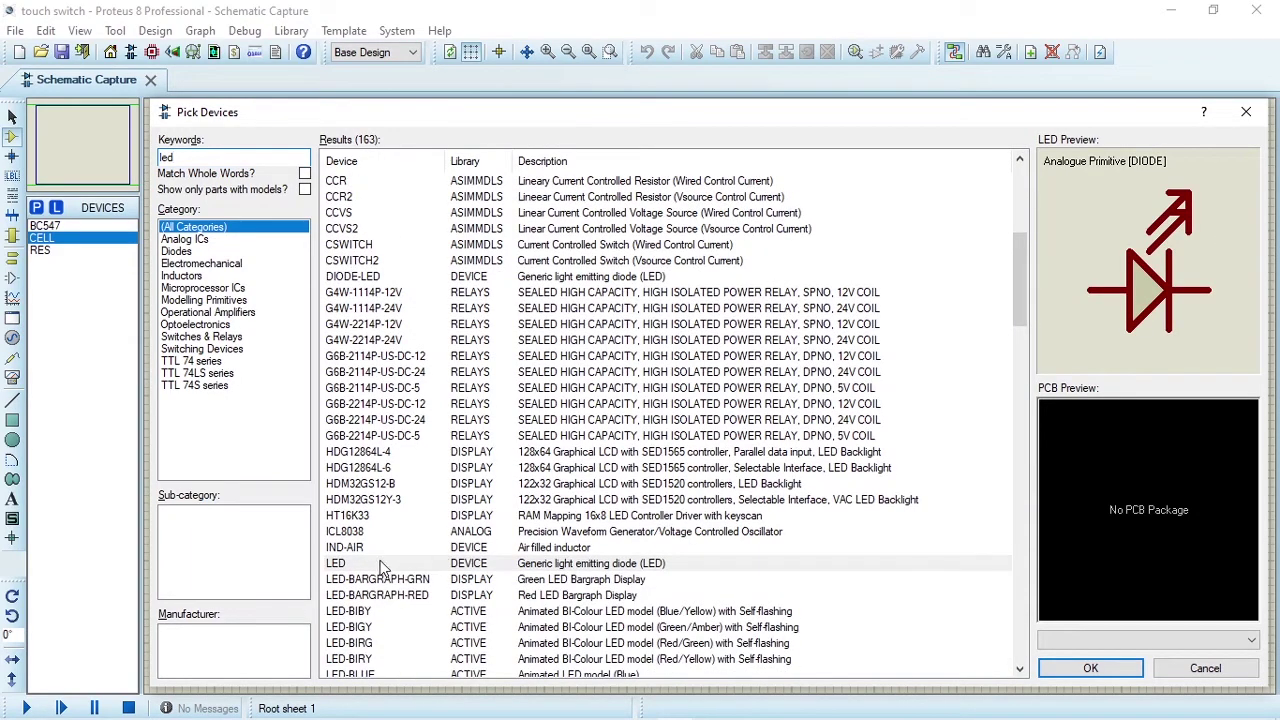
click(366, 613)
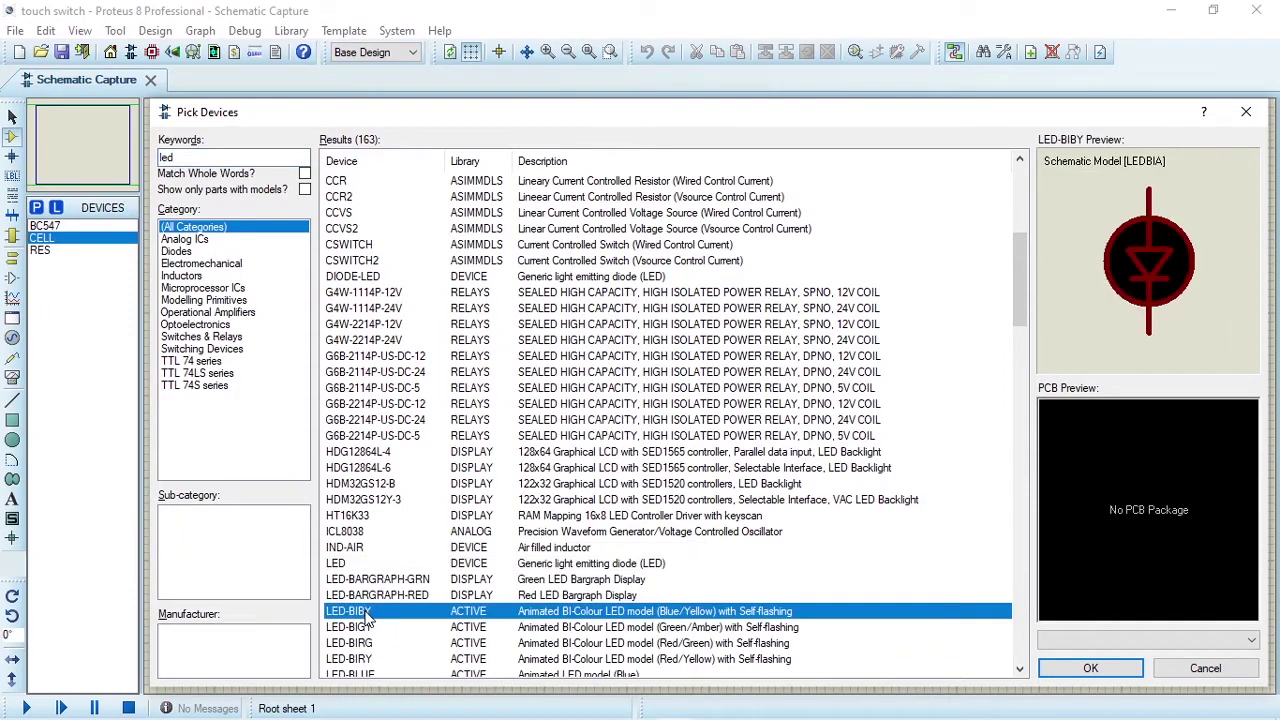
scroll(372, 622, down, 1)
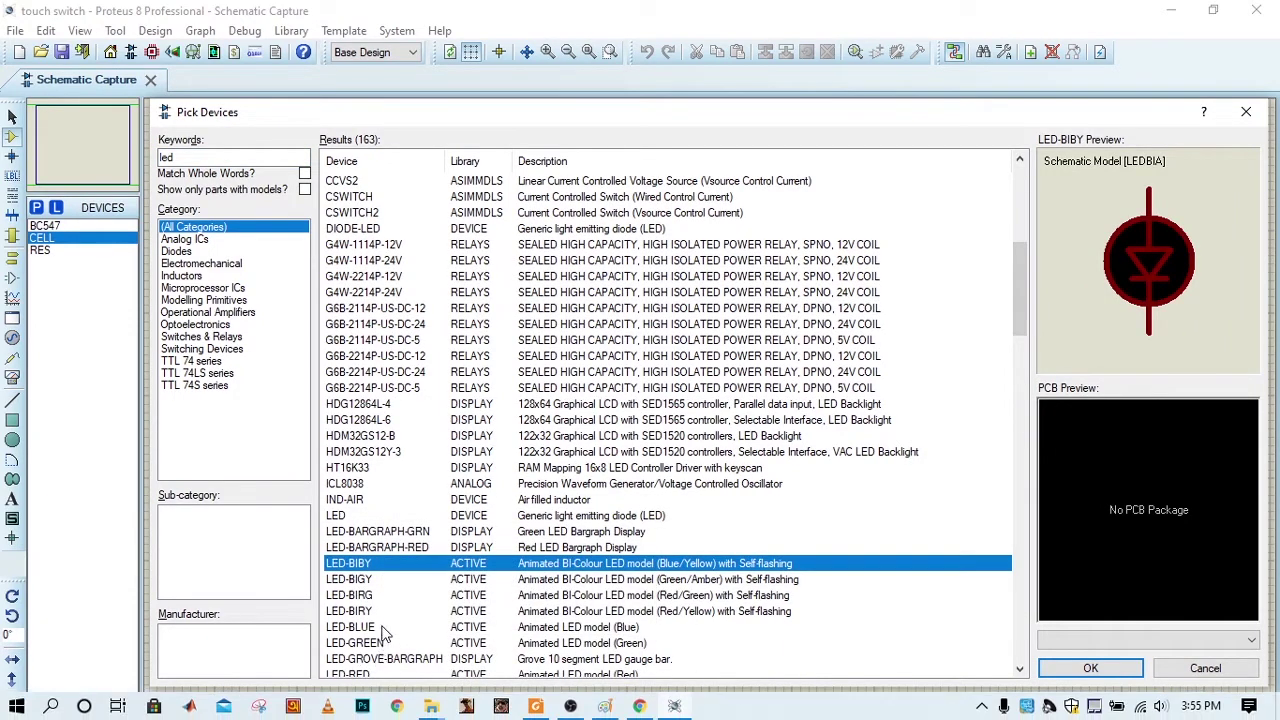
scroll(390, 630, down, 1)
mouse_move(378, 600)
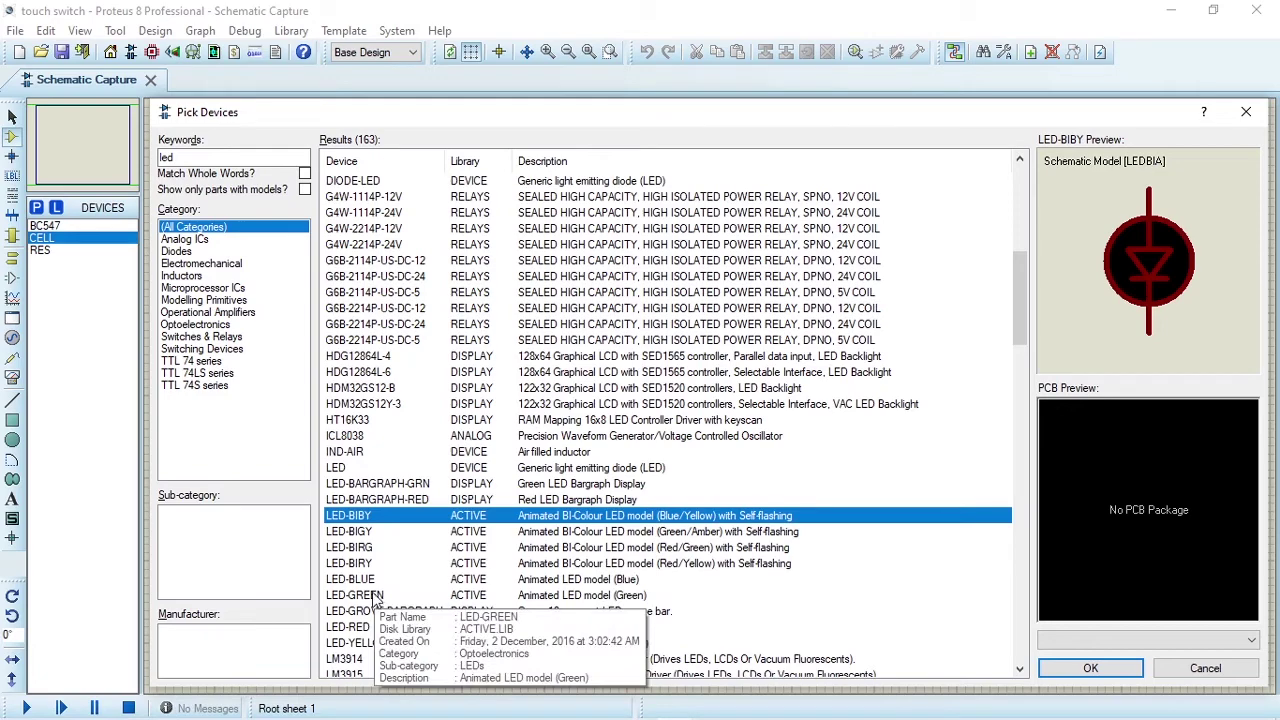
double_click(378, 597)
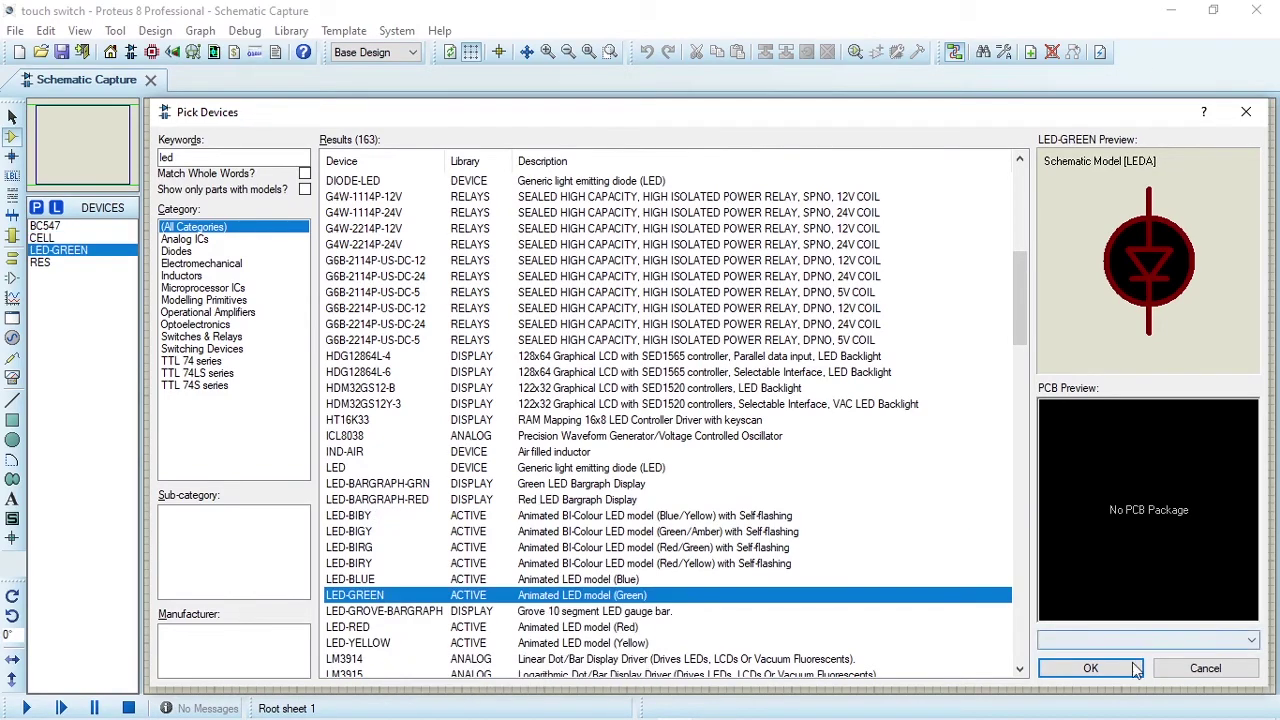
click(1100, 666)
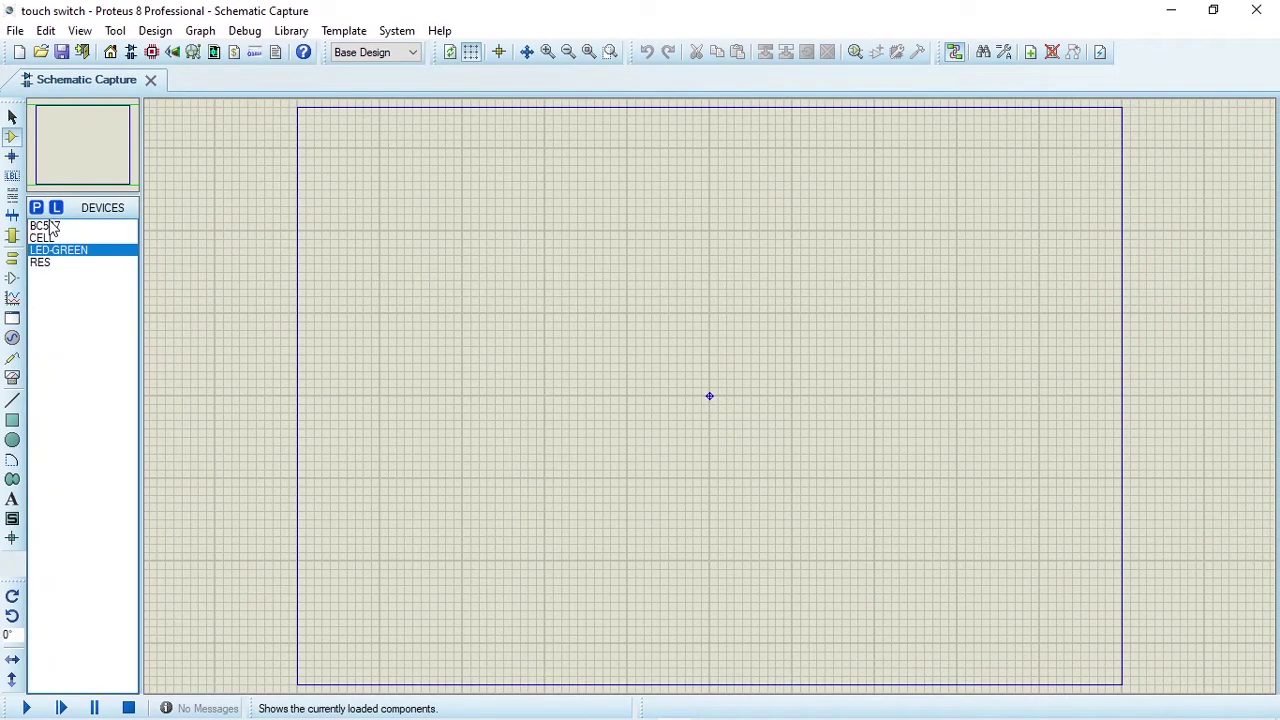
click(50, 226)
Place transistor Q1 and a vertical resistor R1 above it
scroll(931, 446, up, 1)
click(583, 370)
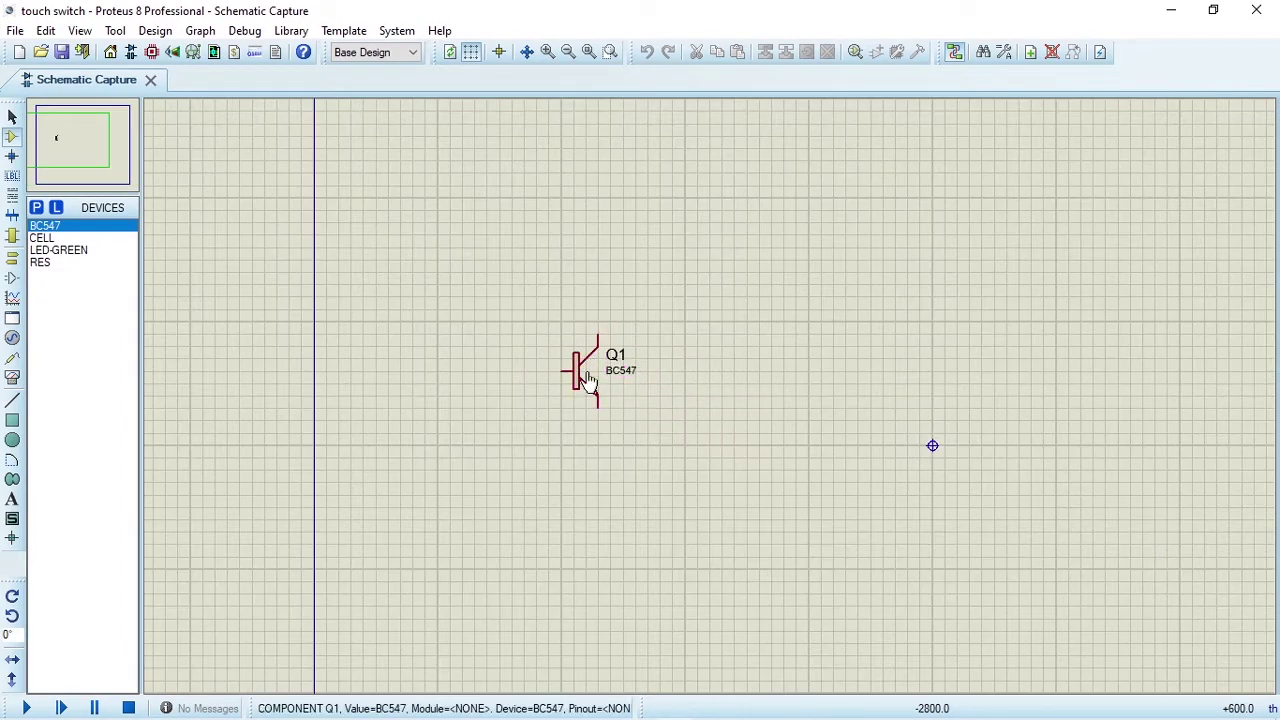
click(40, 264)
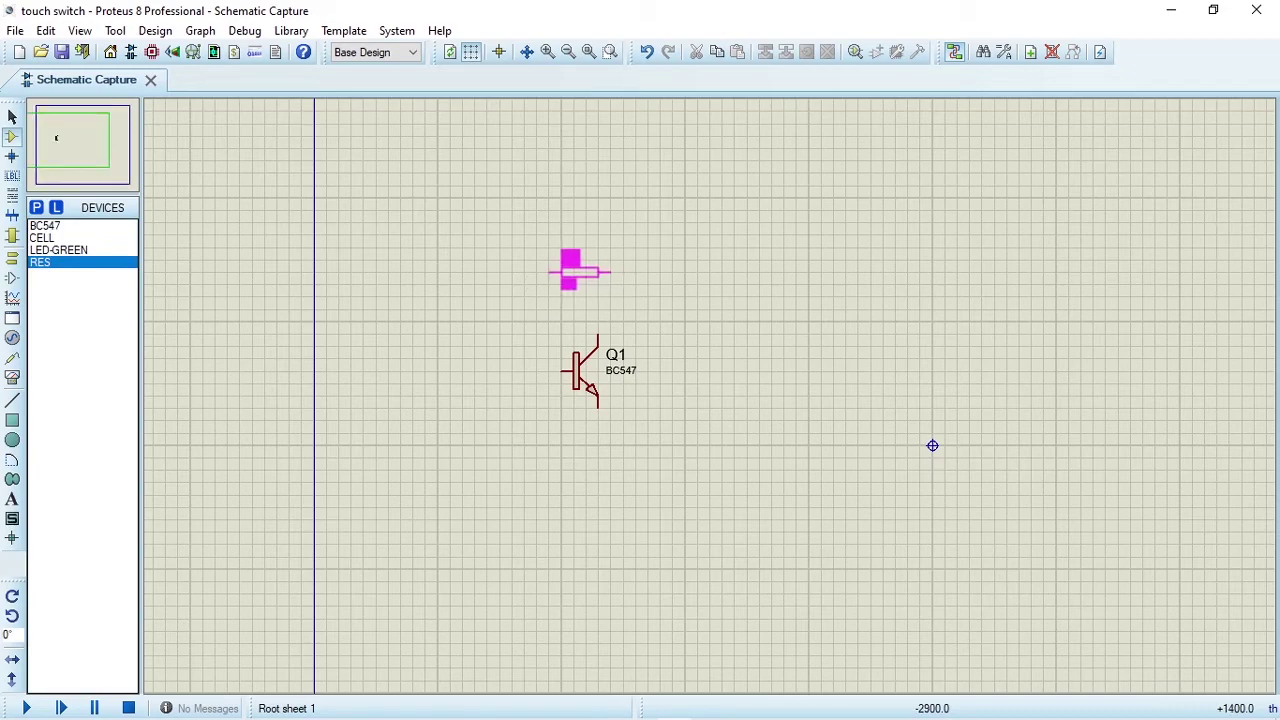
click(552, 279)
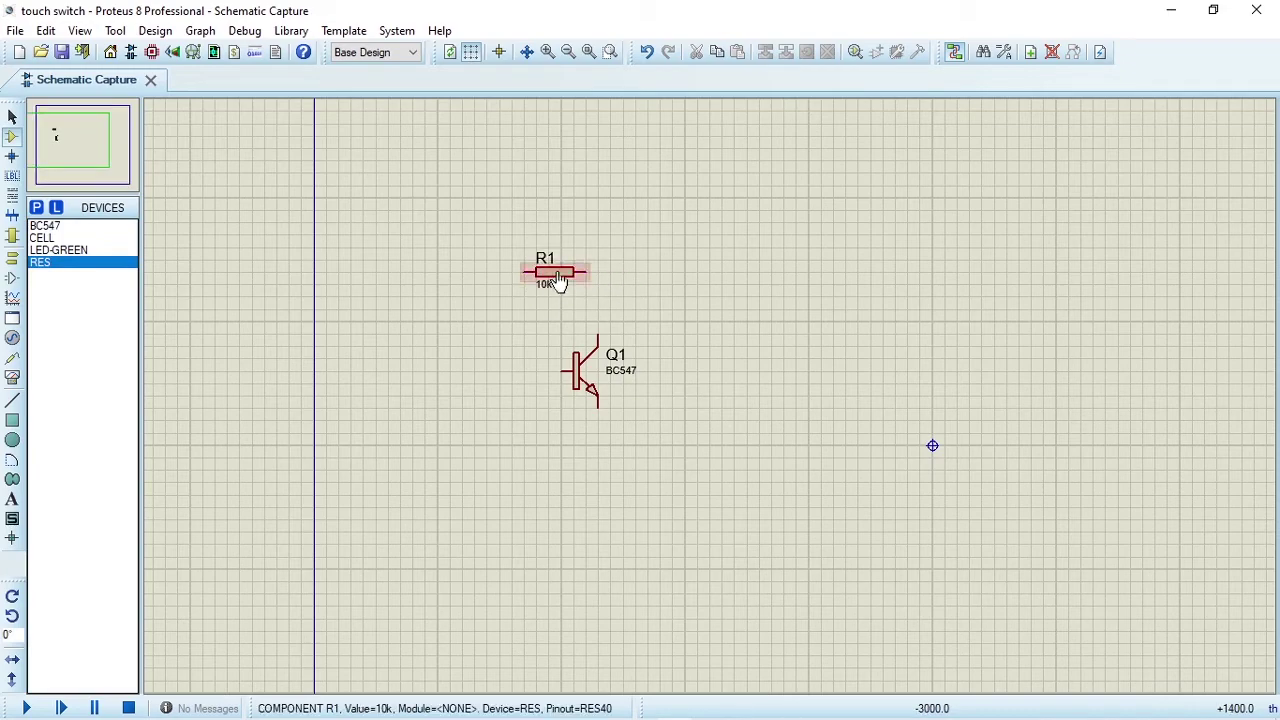
right_click(562, 280)
click(640, 288)
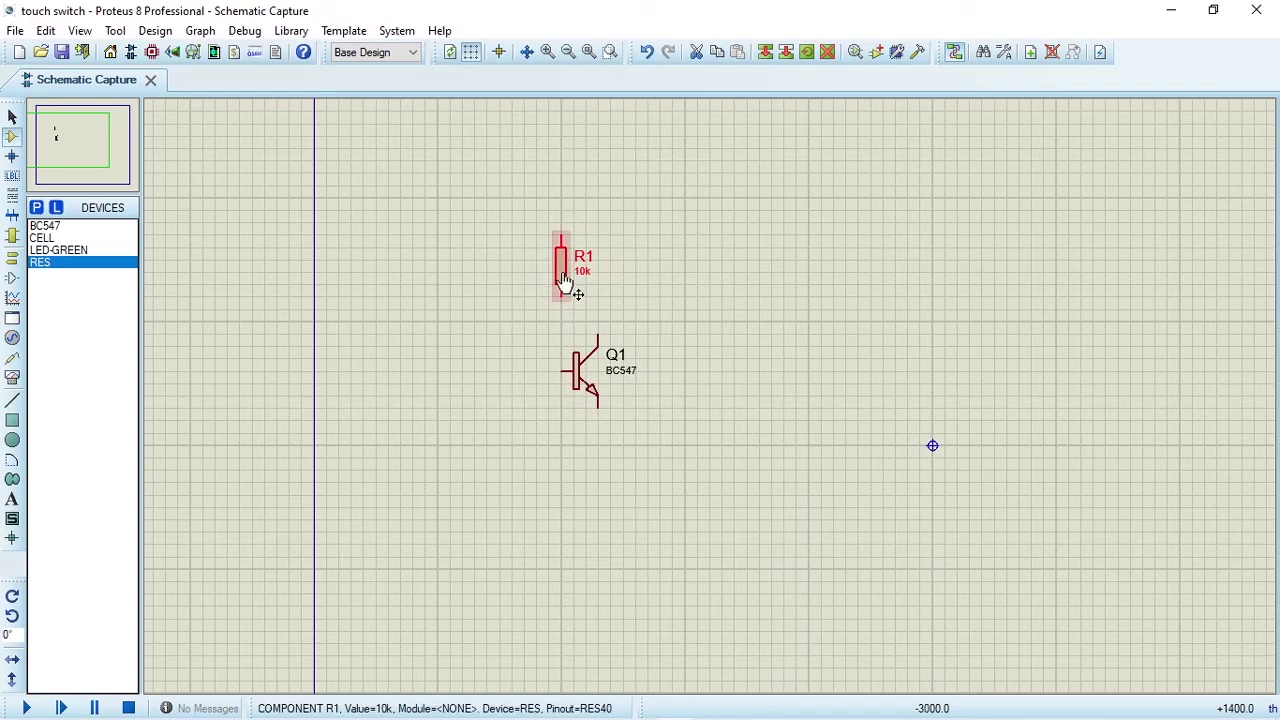
double_click(562, 272)
click(817, 280)
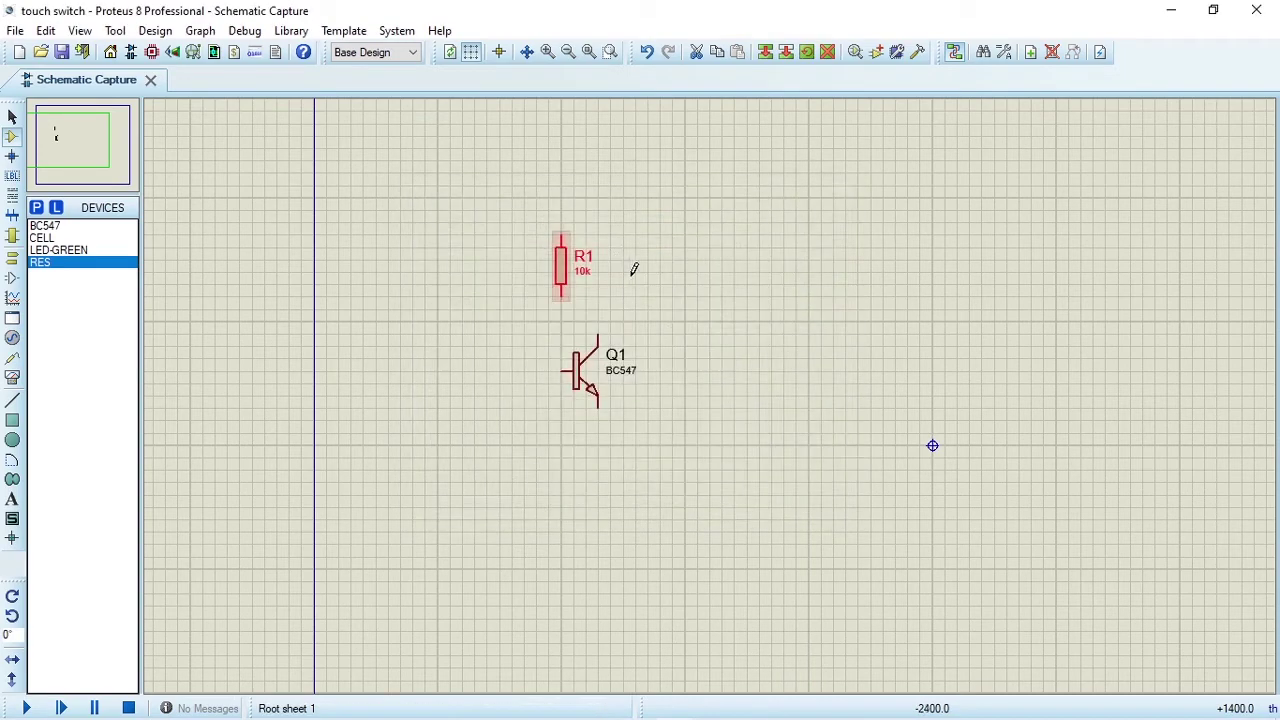
drag(620, 262, 620, 262)
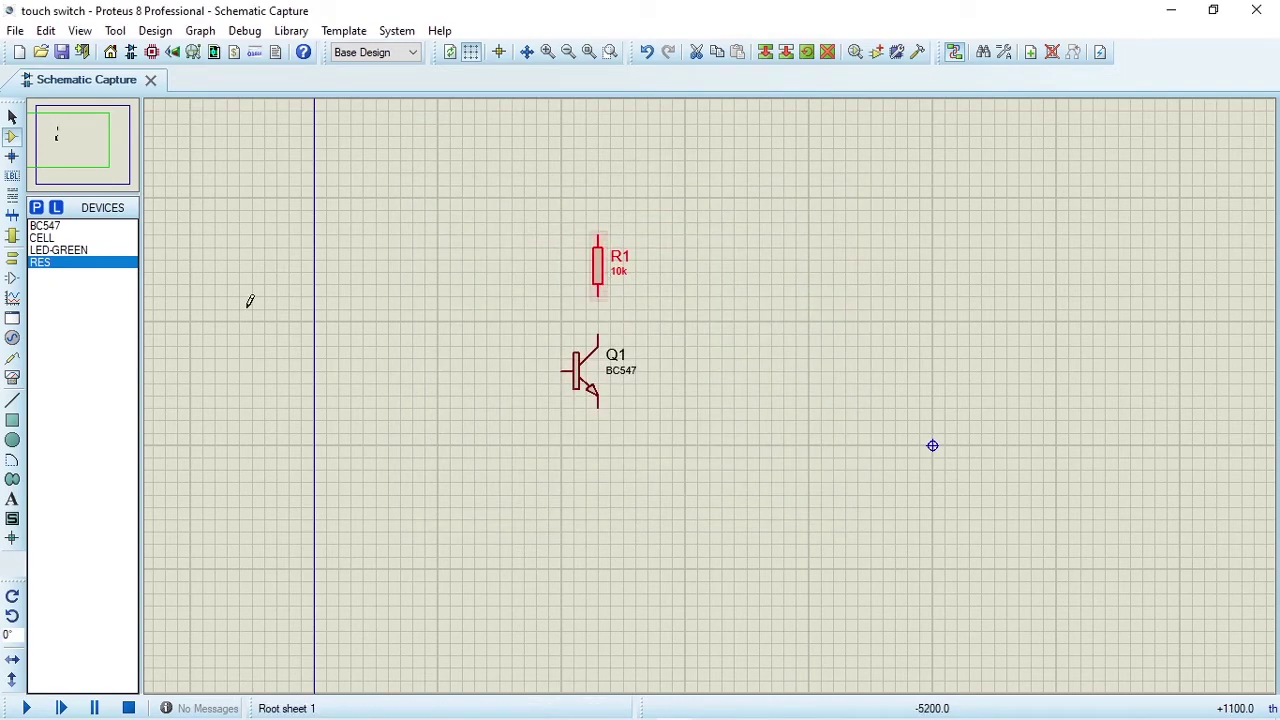
Place green LED D1 above R1, wiring D1 to R1 and R1 to Q1's collector
click(75, 250)
click(541, 176)
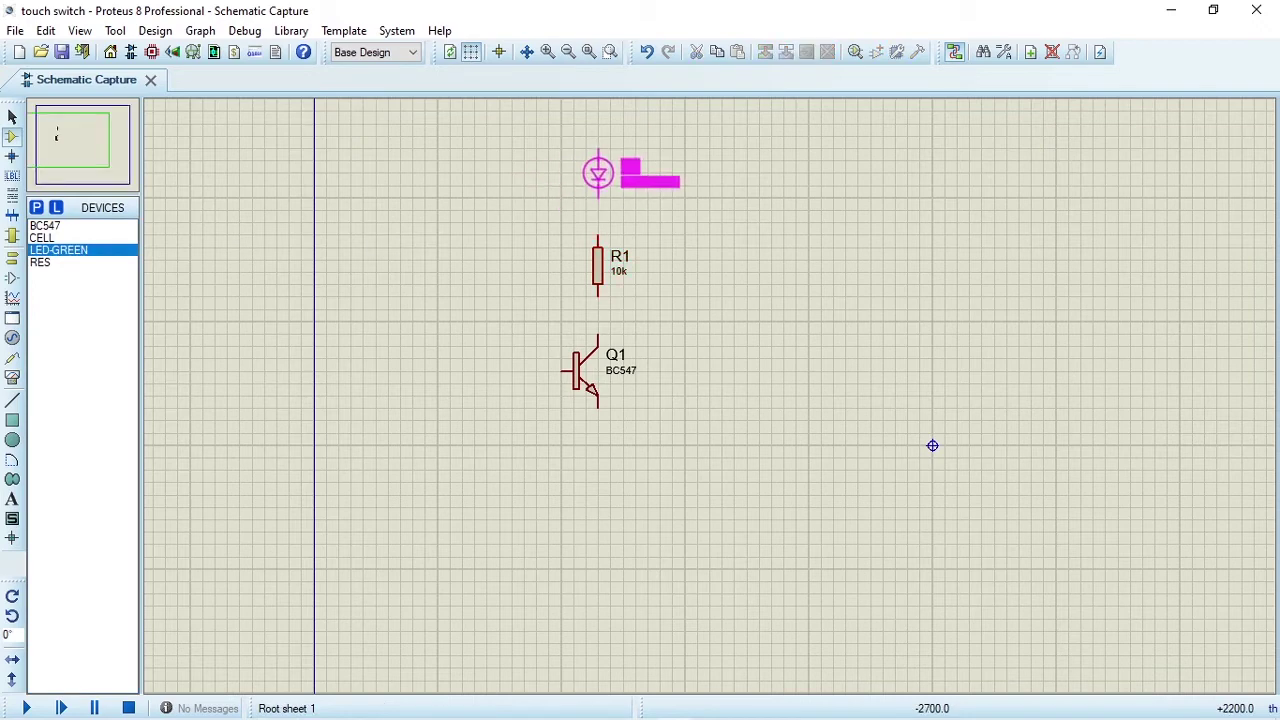
click(598, 173)
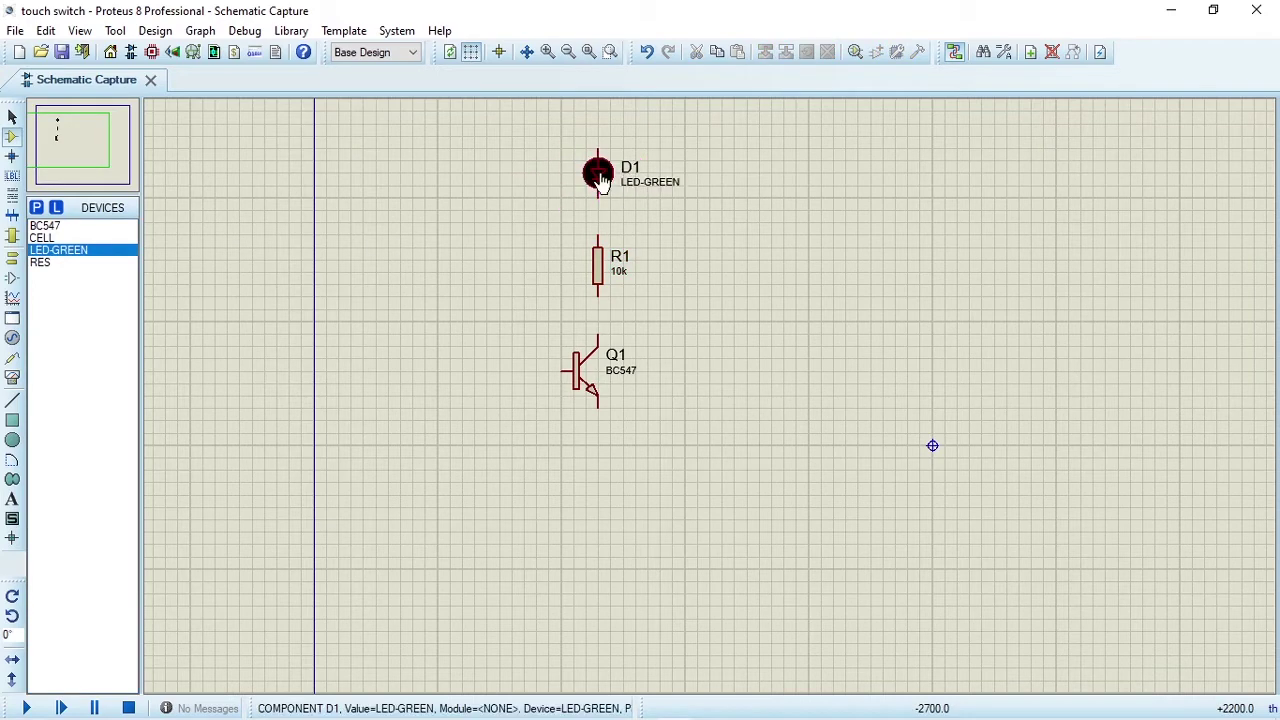
click(602, 226)
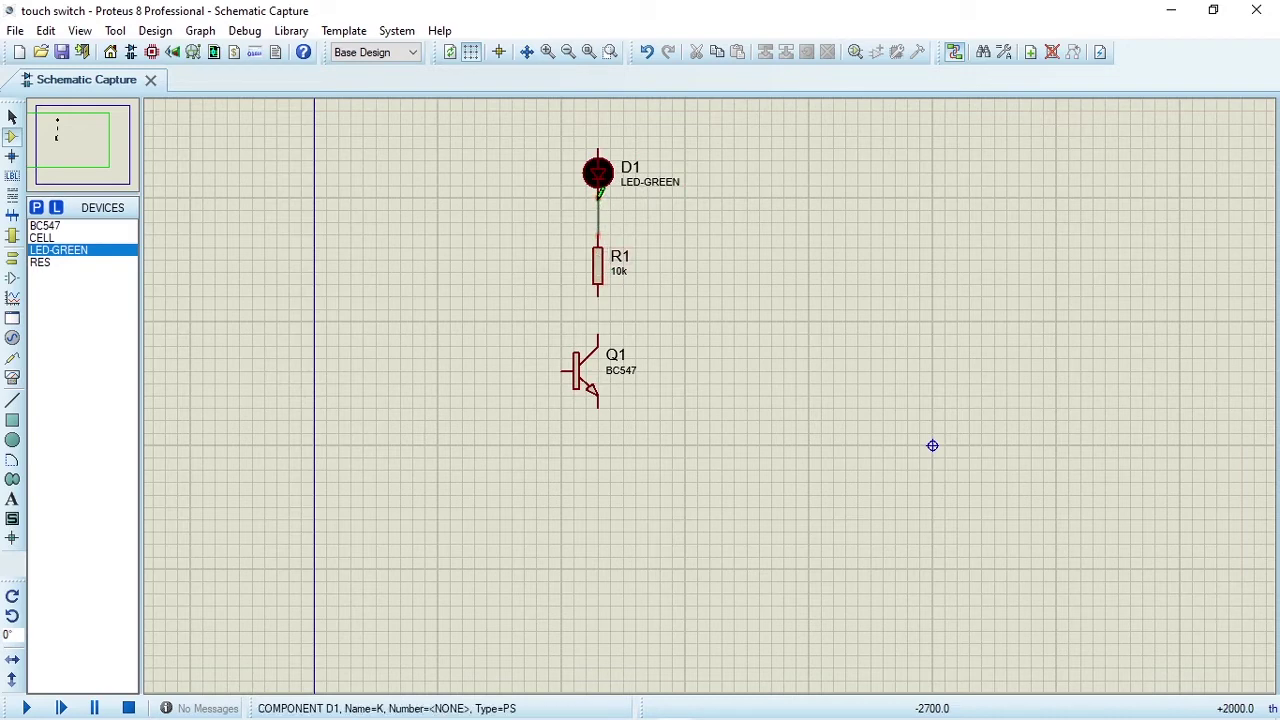
click(598, 196)
click(601, 296)
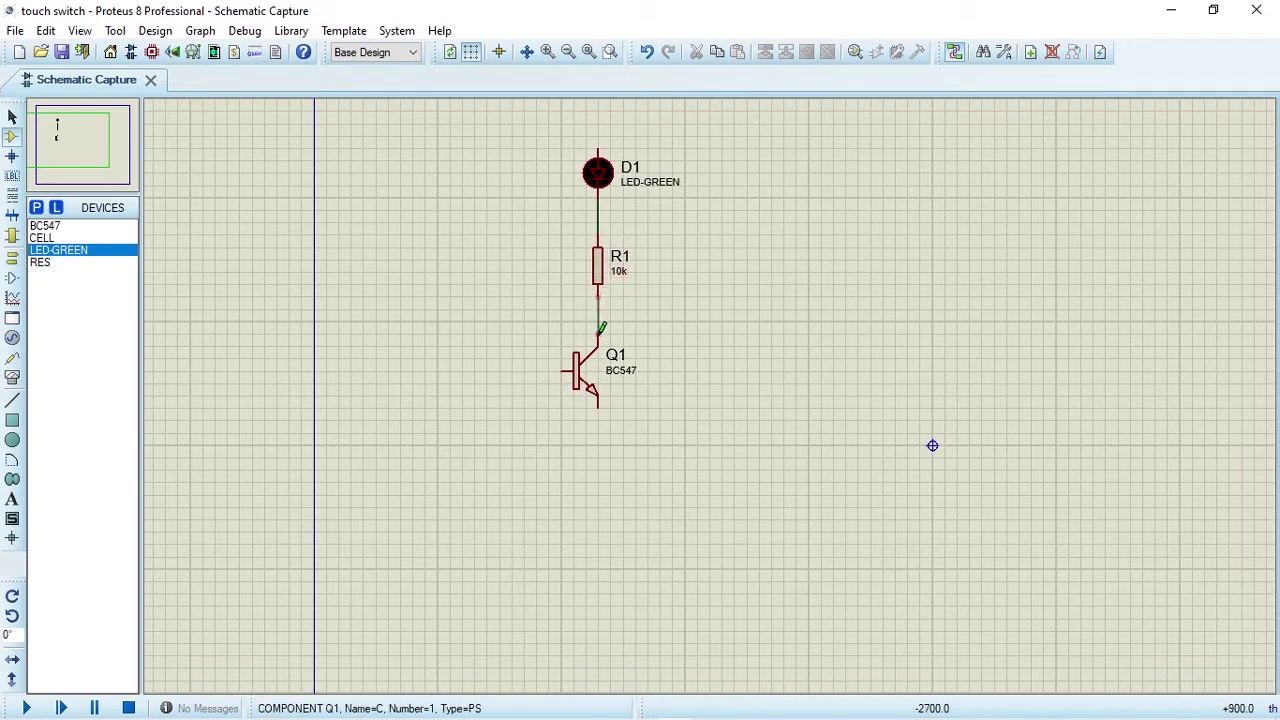
click(599, 333)
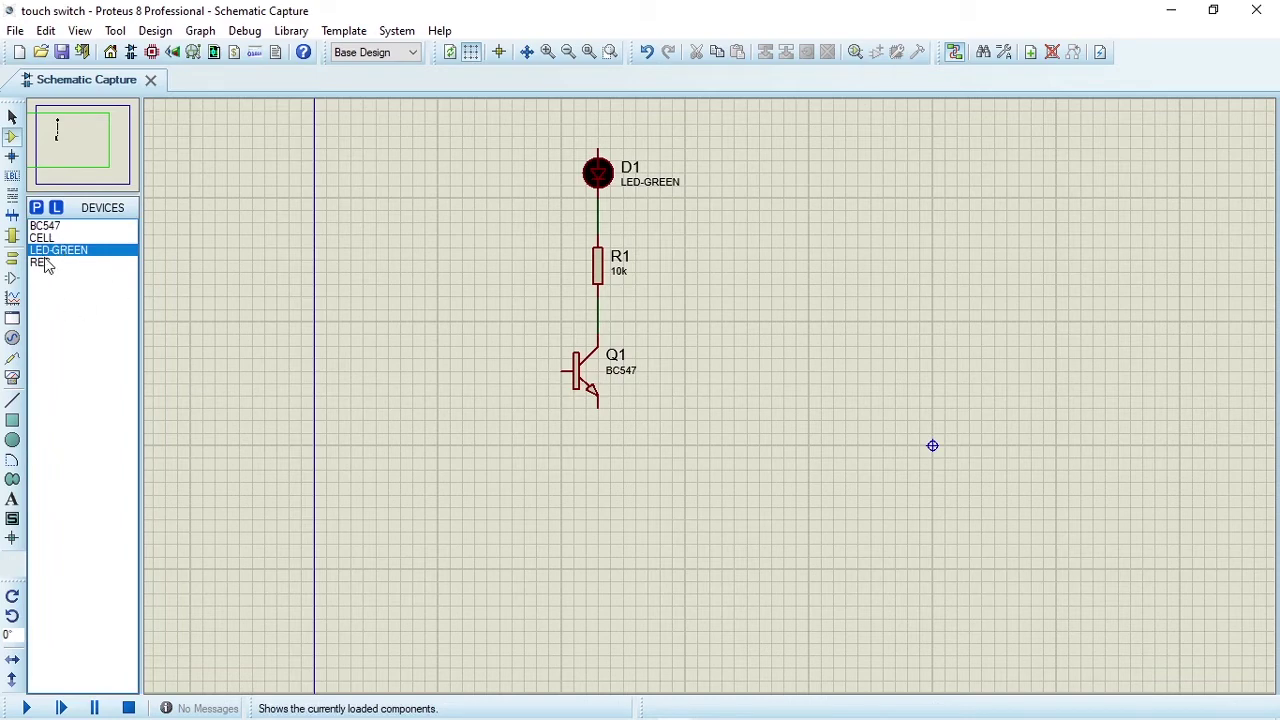
Place 1.5V cell BAT1 on the right, wiring + to D1 and − to Q1's emitter
click(44, 238)
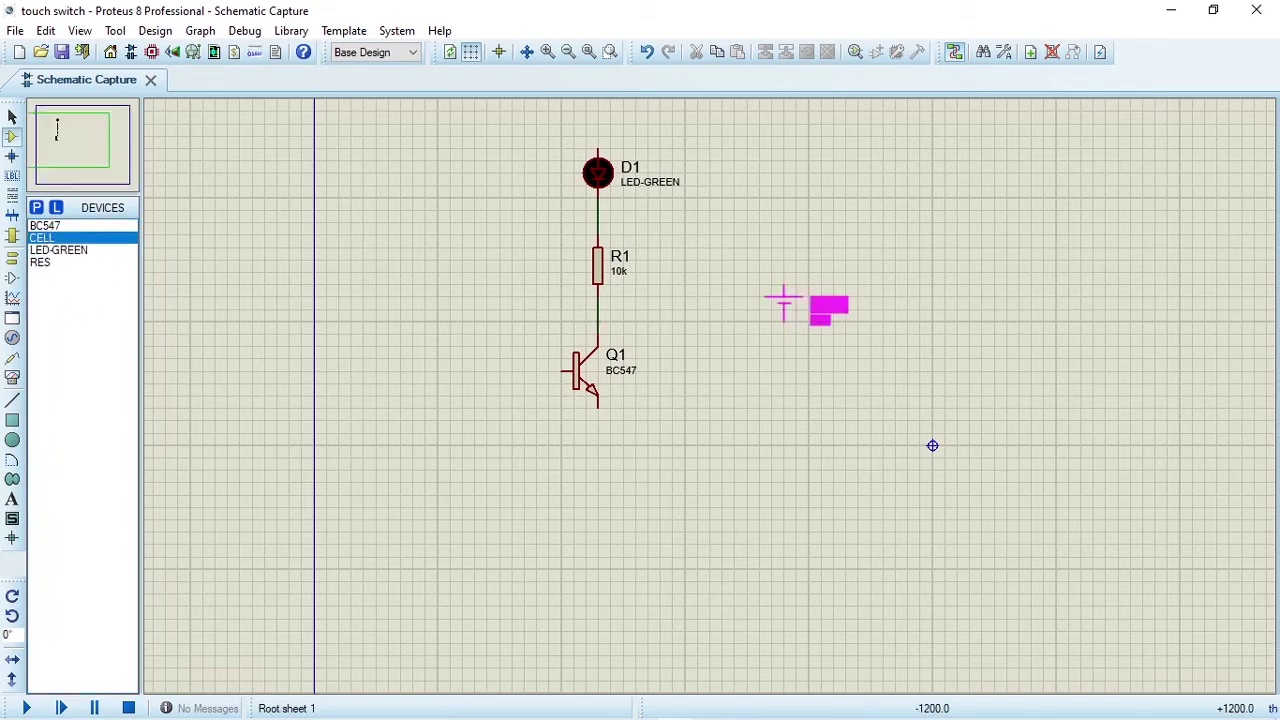
click(747, 297)
click(748, 280)
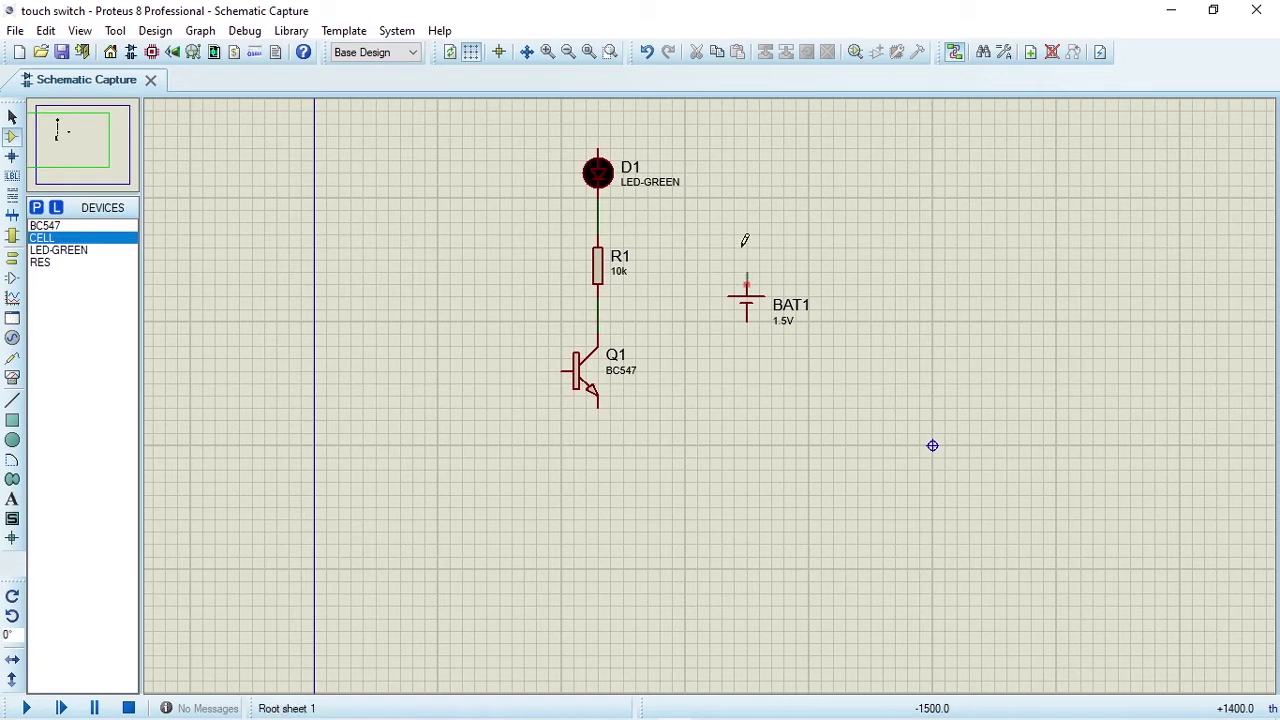
click(598, 148)
click(747, 320)
click(597, 406)
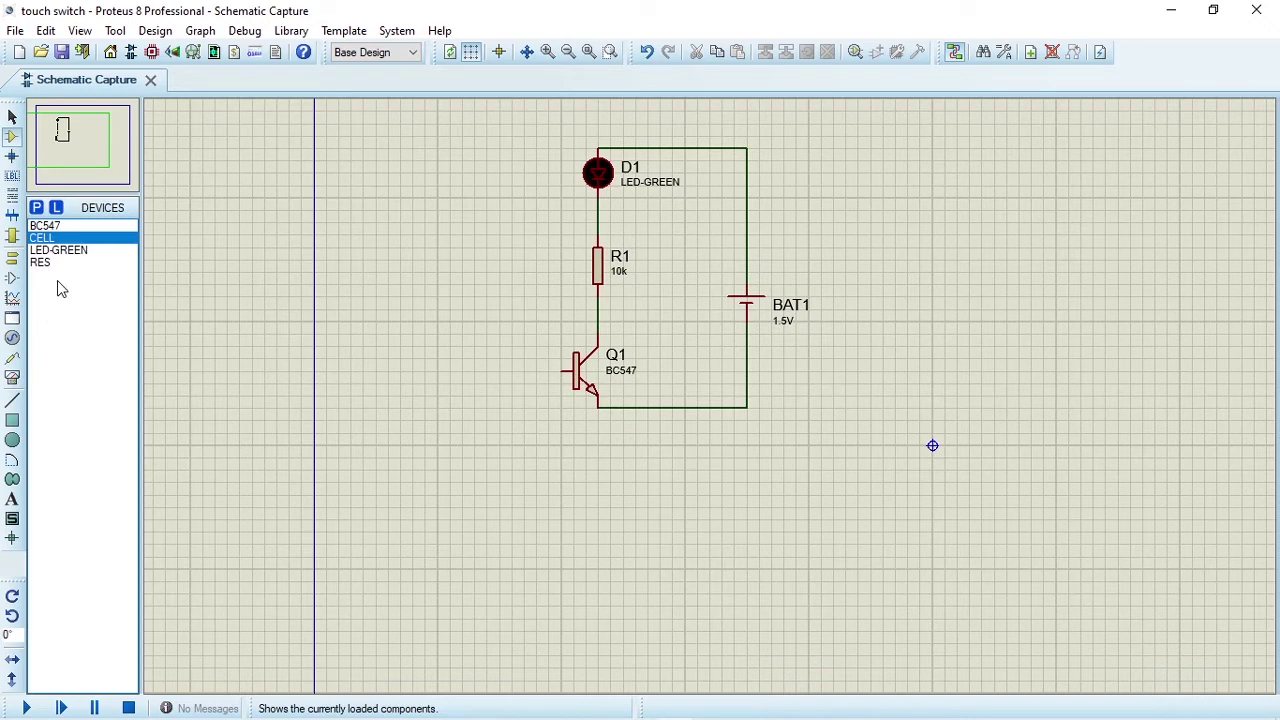
click(40, 263)
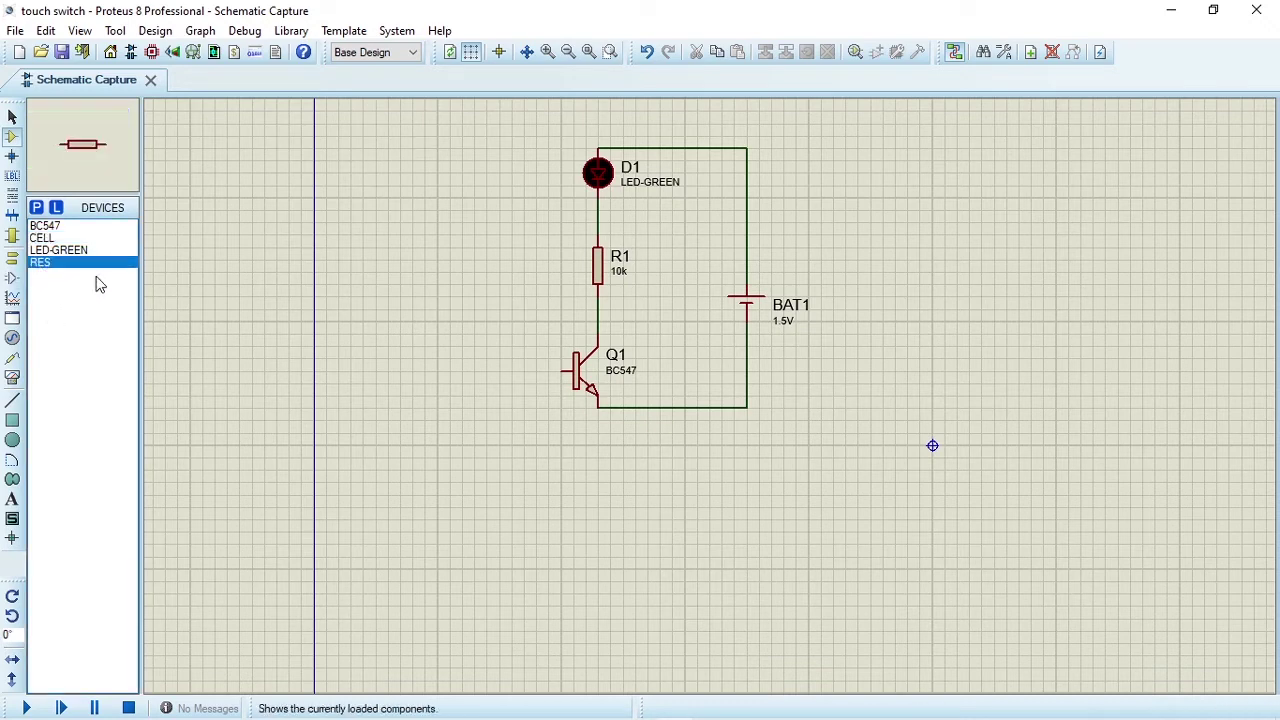
Place an upright resistor R2 left of the circuit with resistance 1M
click(420, 262)
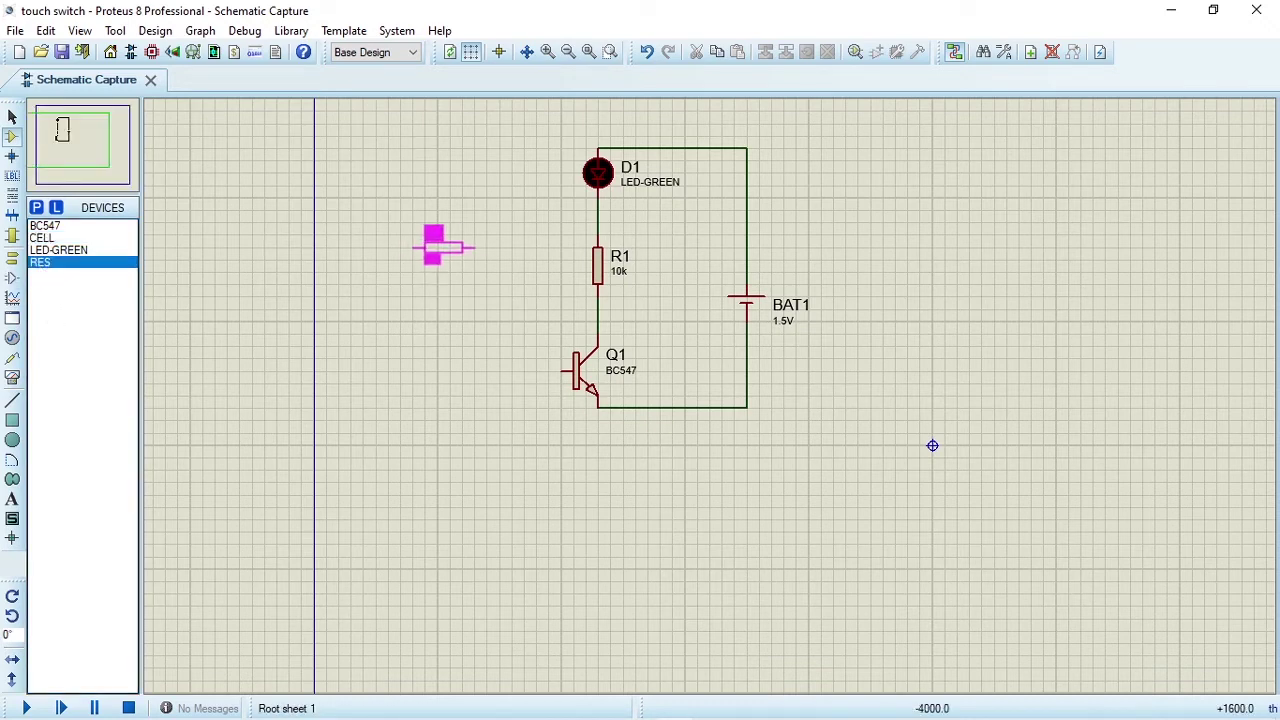
click(443, 246)
right_click(448, 250)
click(540, 288)
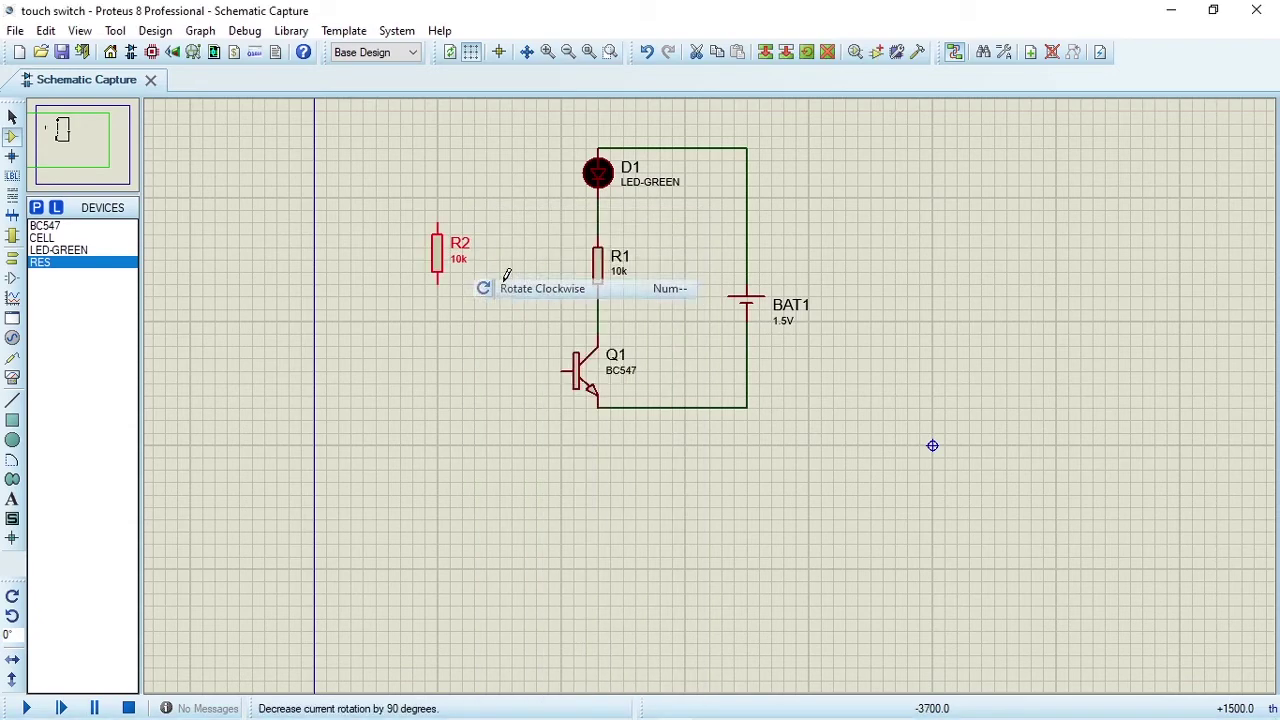
double_click(441, 266)
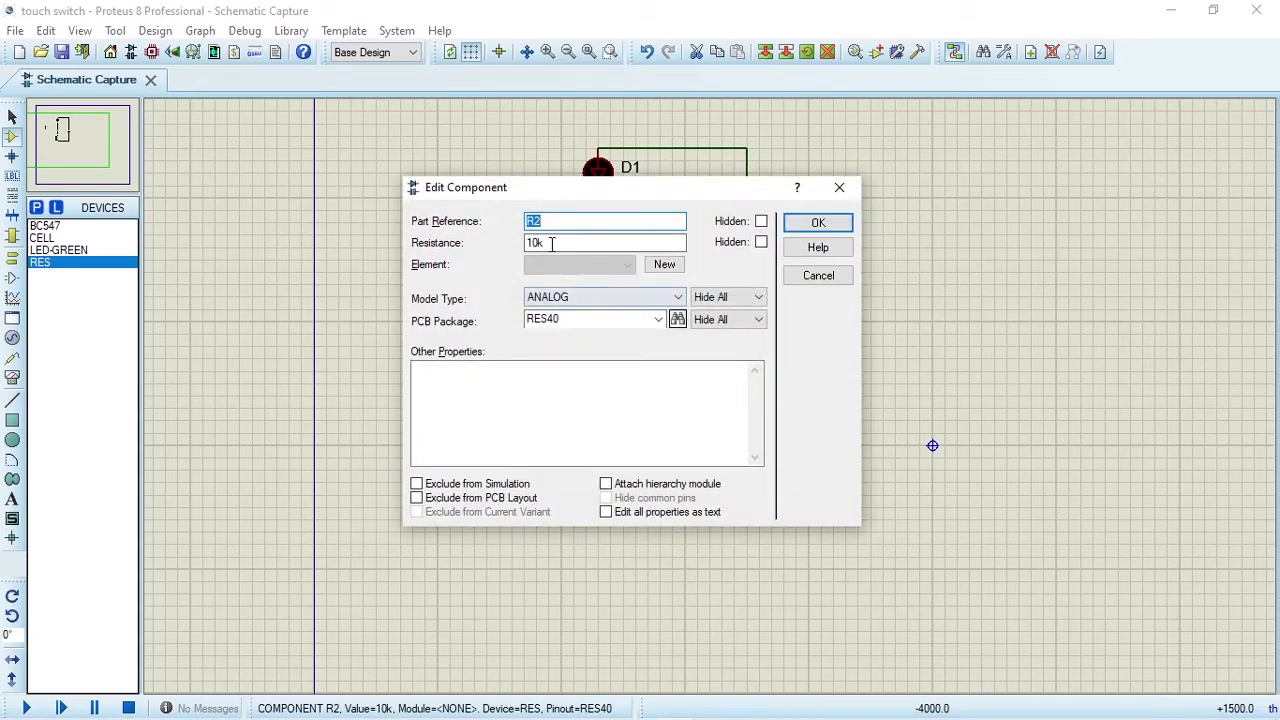
drag(551, 245, 512, 246)
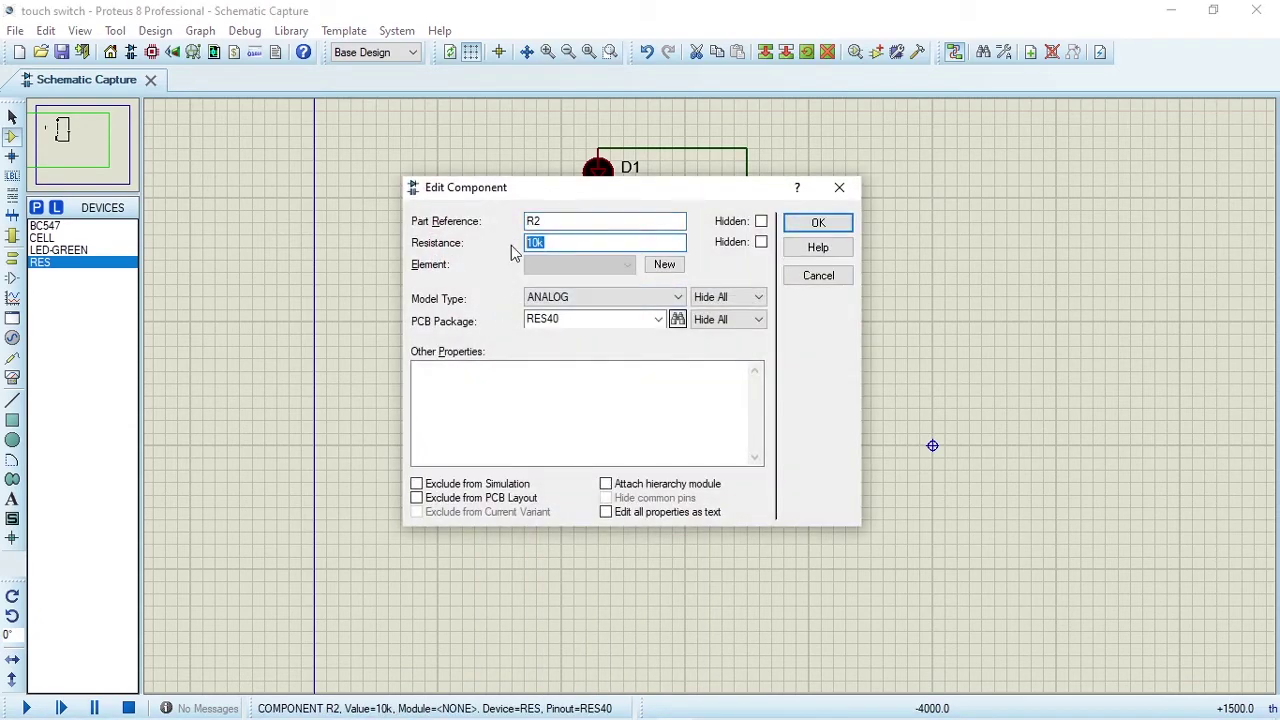
text(1M)
click(829, 229)
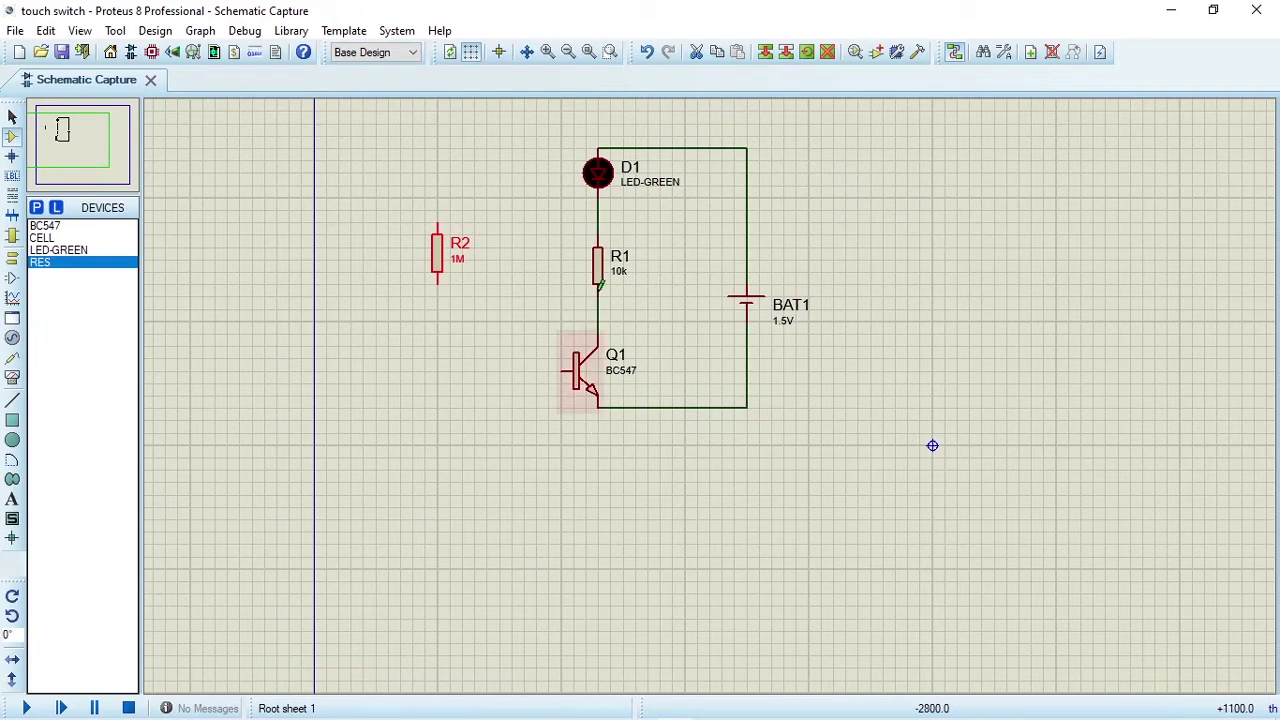
Change R1's resistance to 220
double_click(599, 286)
key(Tab)
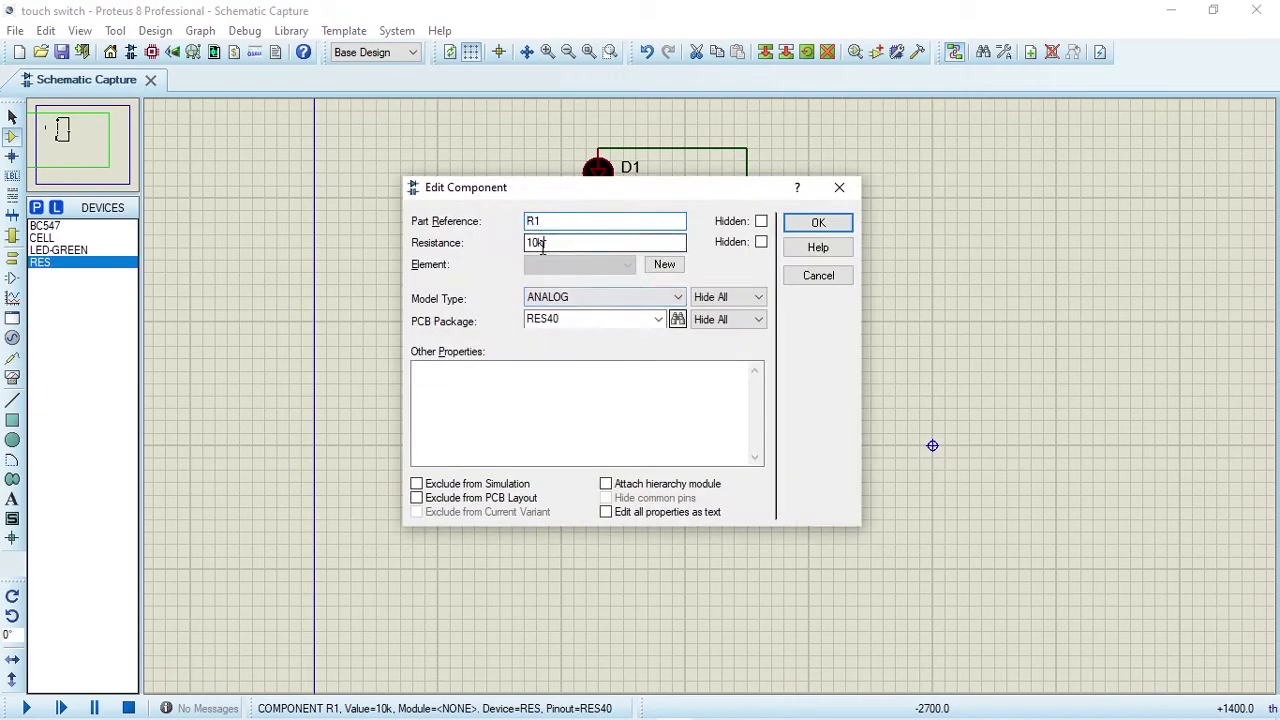
text(220)
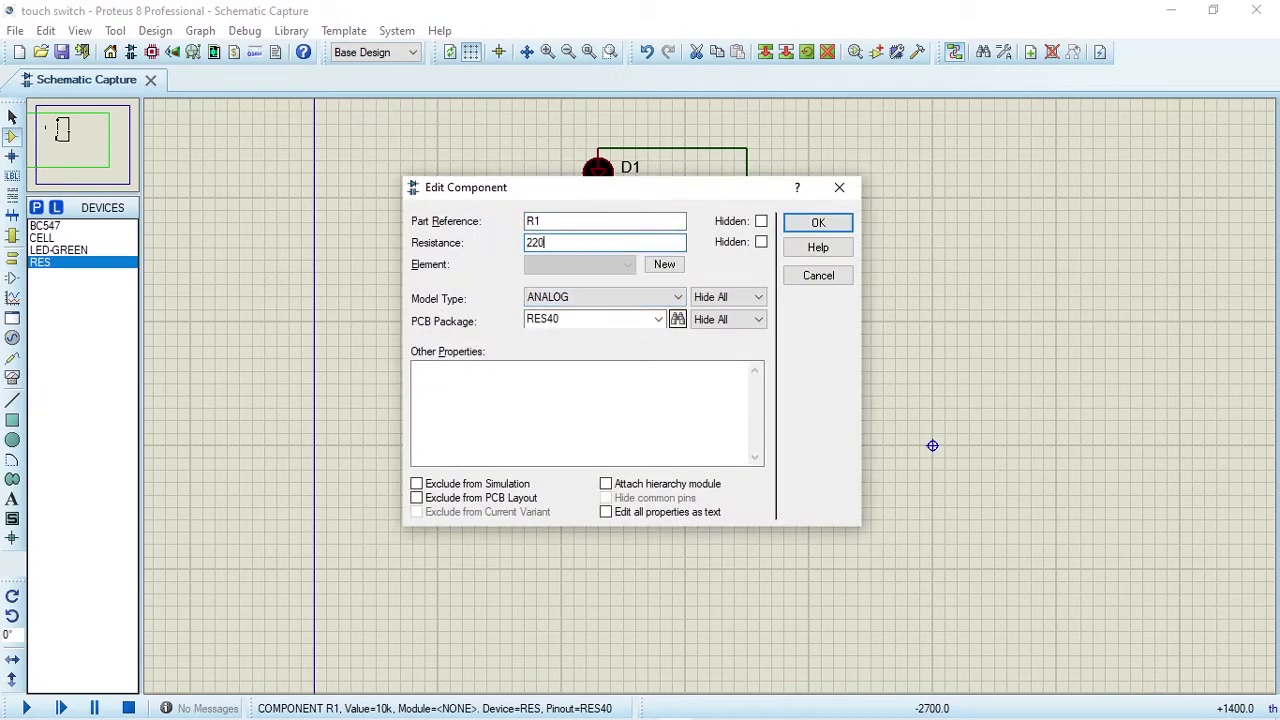
key(Return)
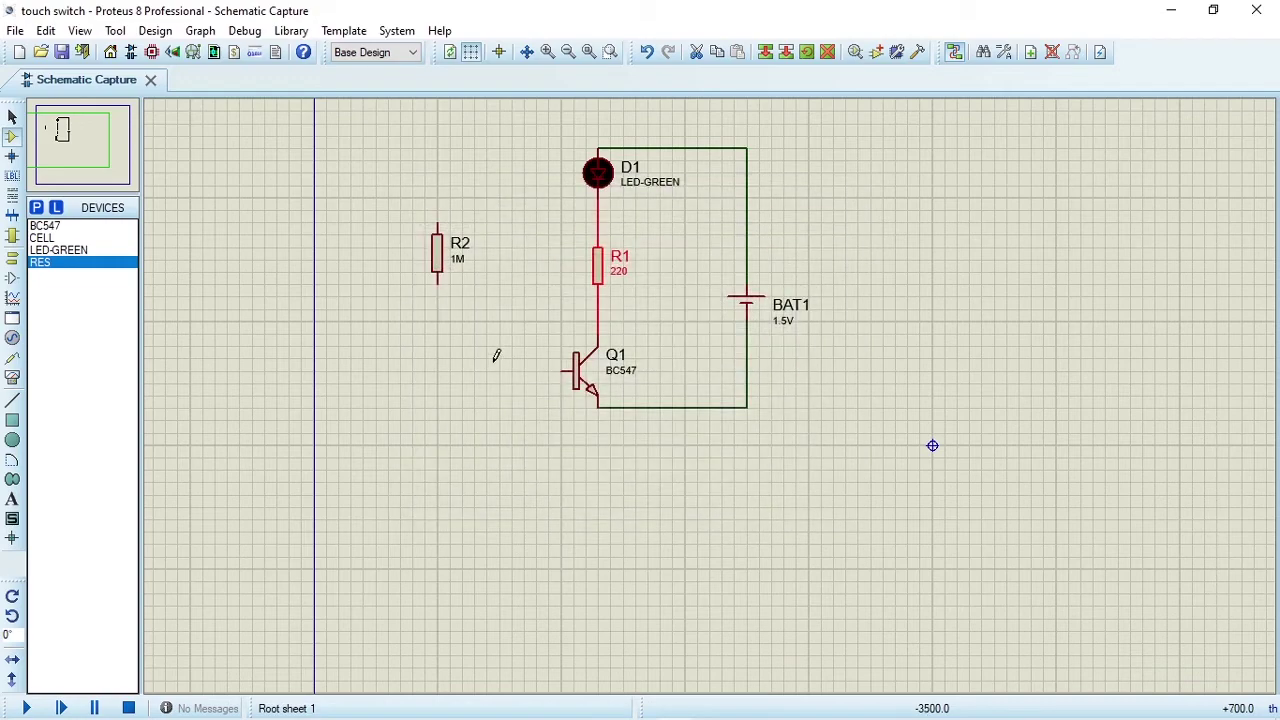
click(36, 208)
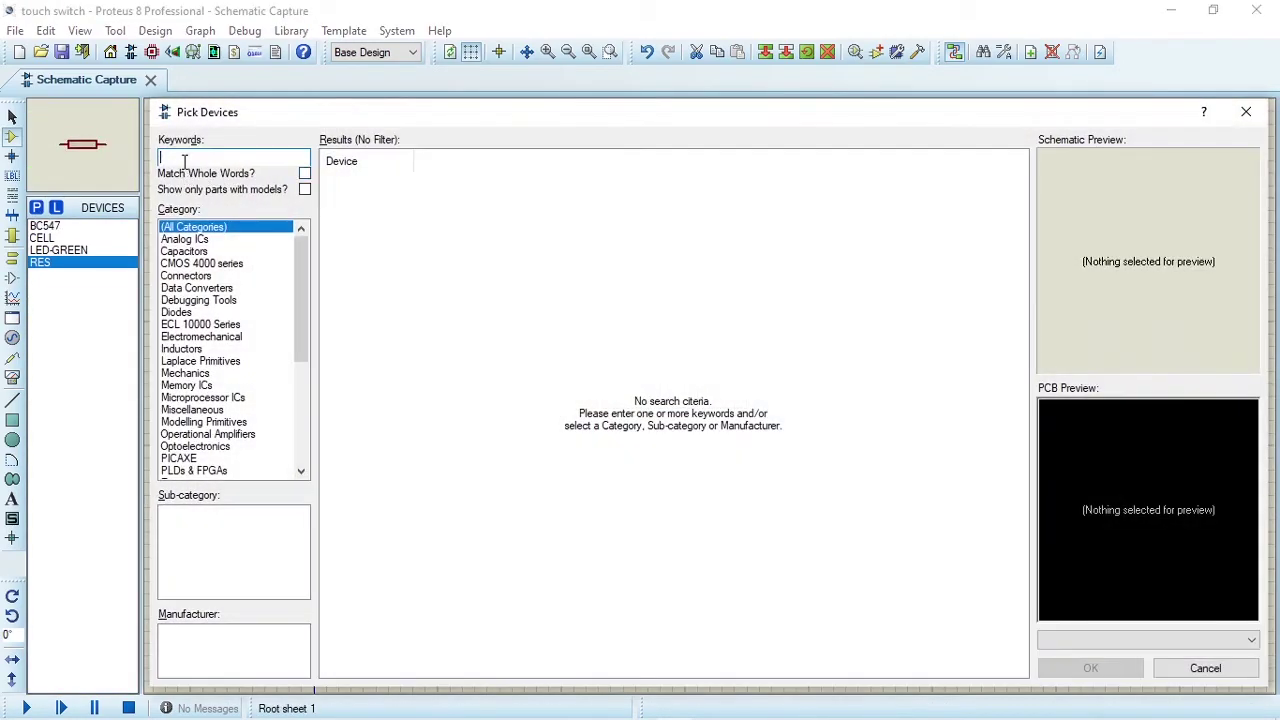
Search 'switch' and add the SWITCH interactive SPST part to the devices
text(swith)
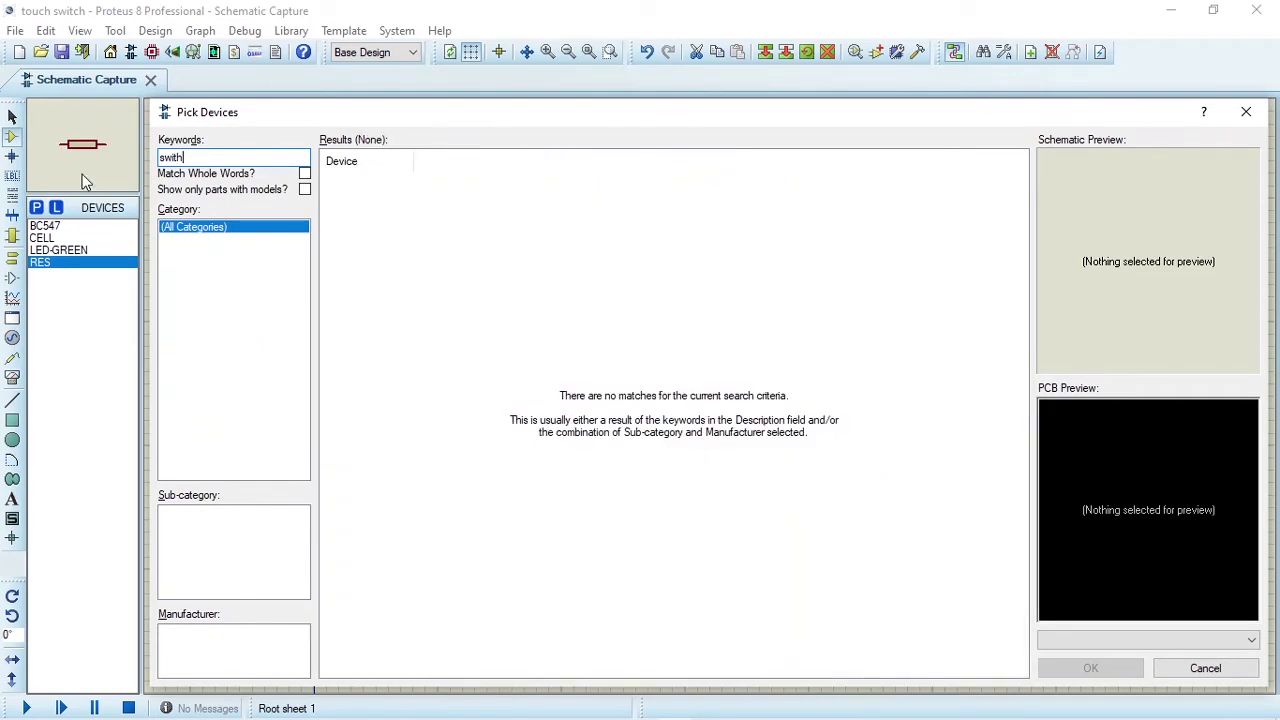
key(BackSpace)
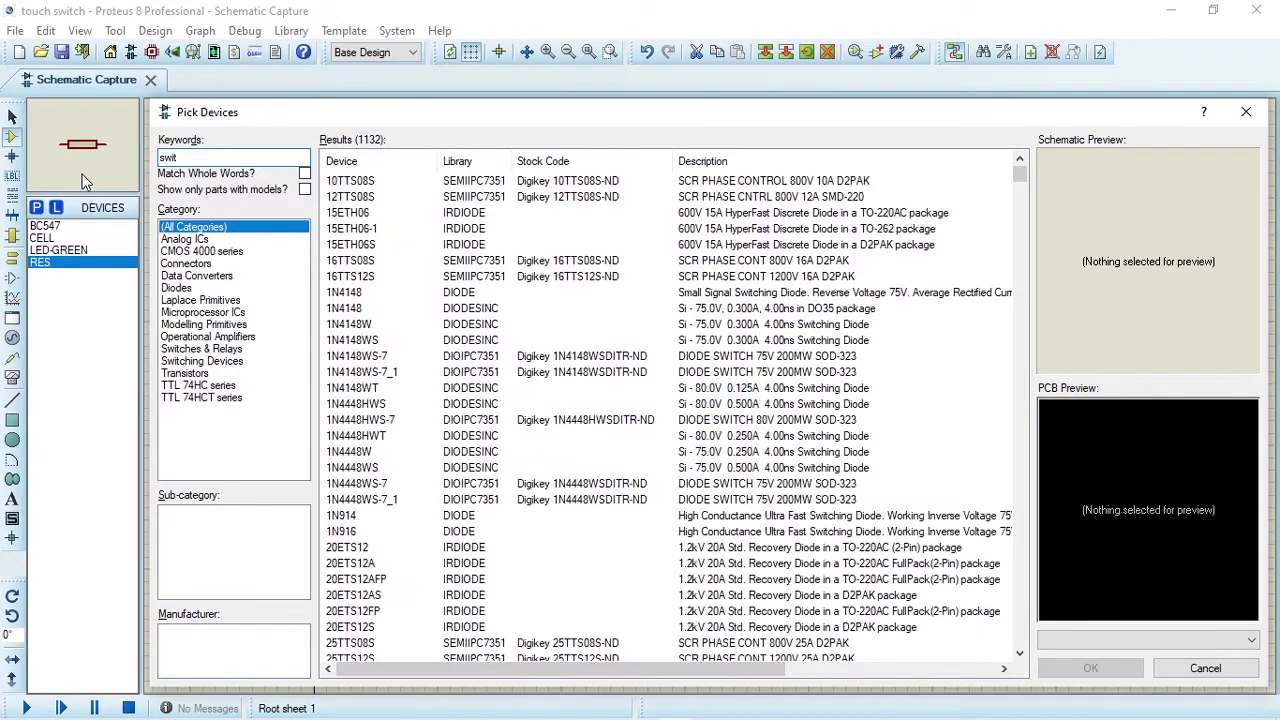
text(ch)
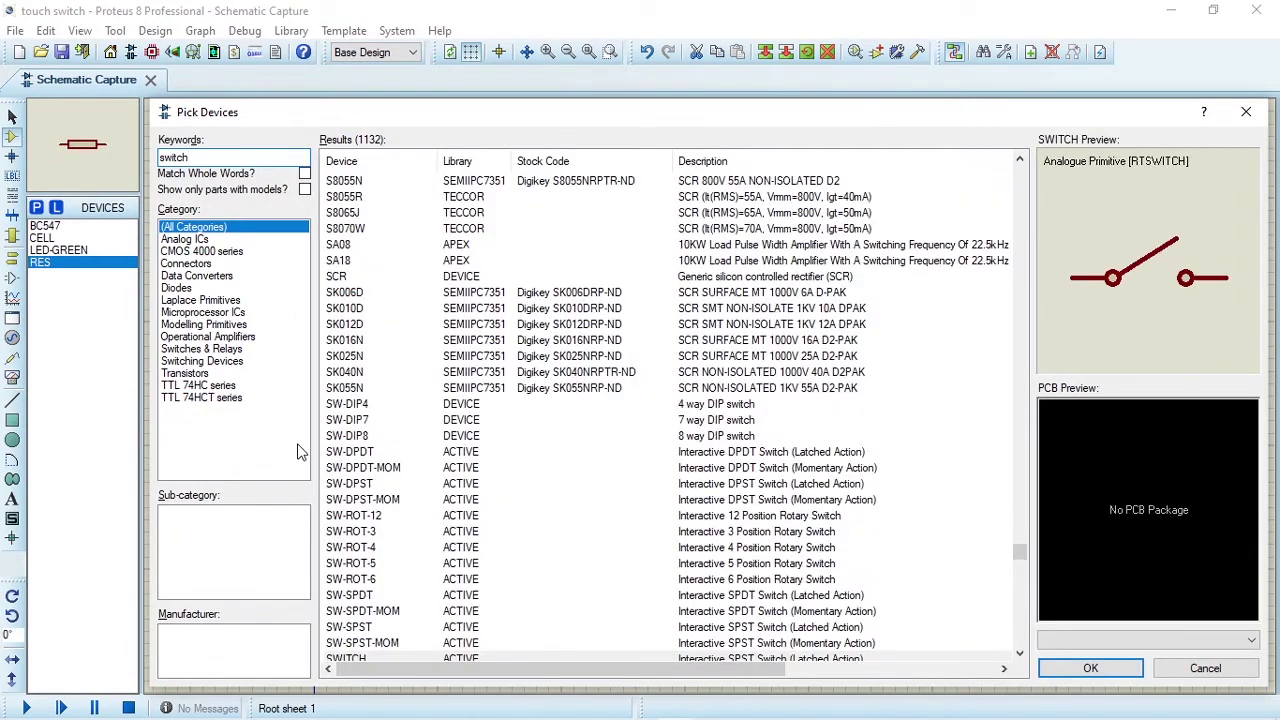
scroll(518, 532, down, 2)
click(456, 566)
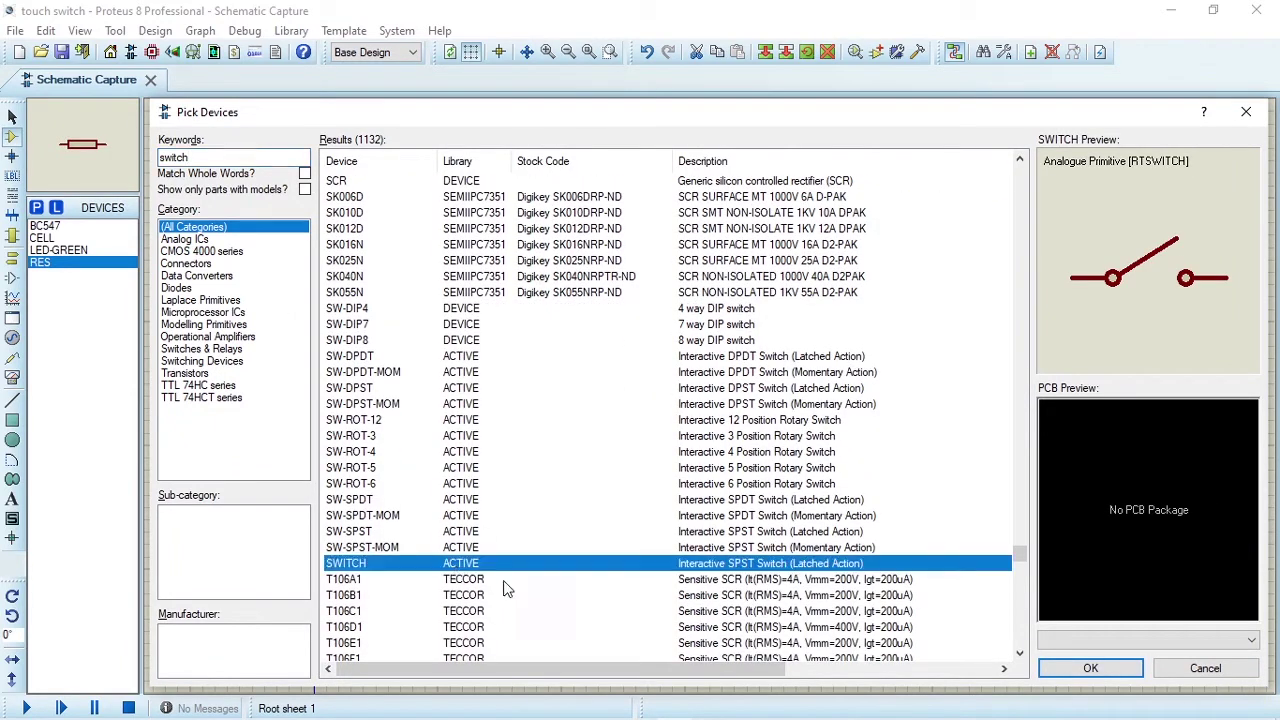
click(1085, 668)
Place the switch below R2, rotated clockwise to stand upright
click(380, 333)
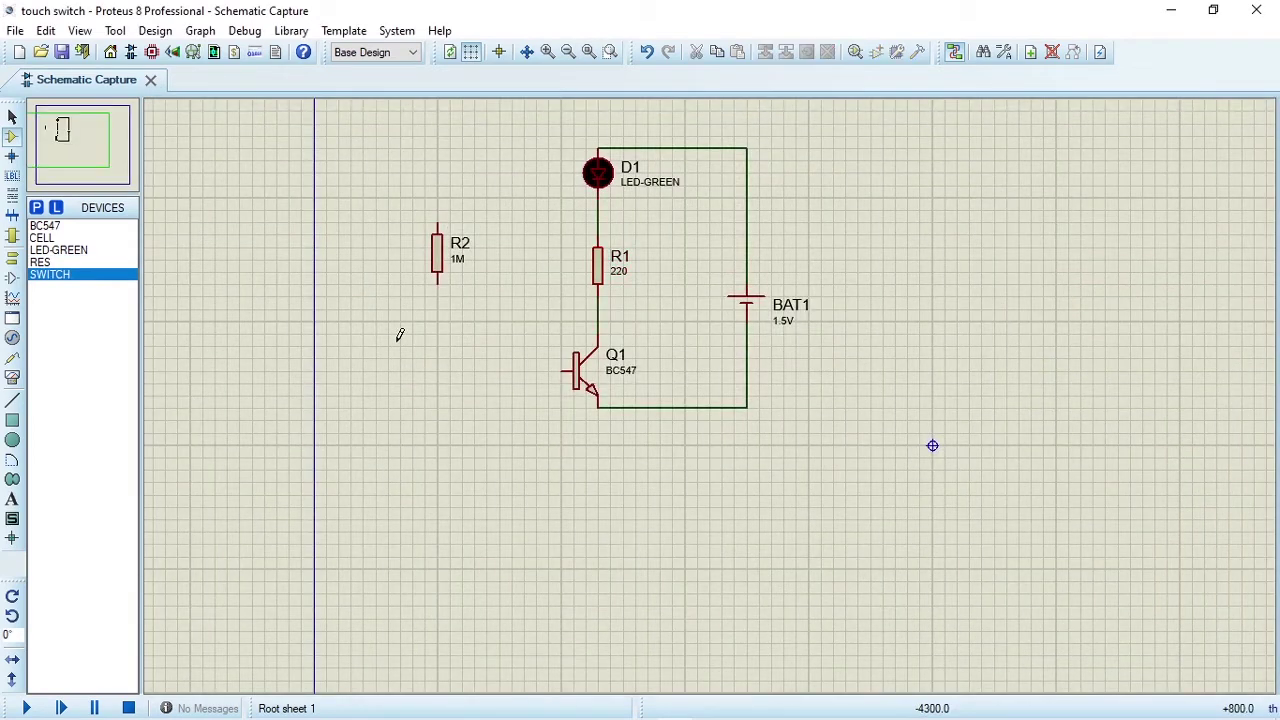
click(405, 345)
right_click(428, 338)
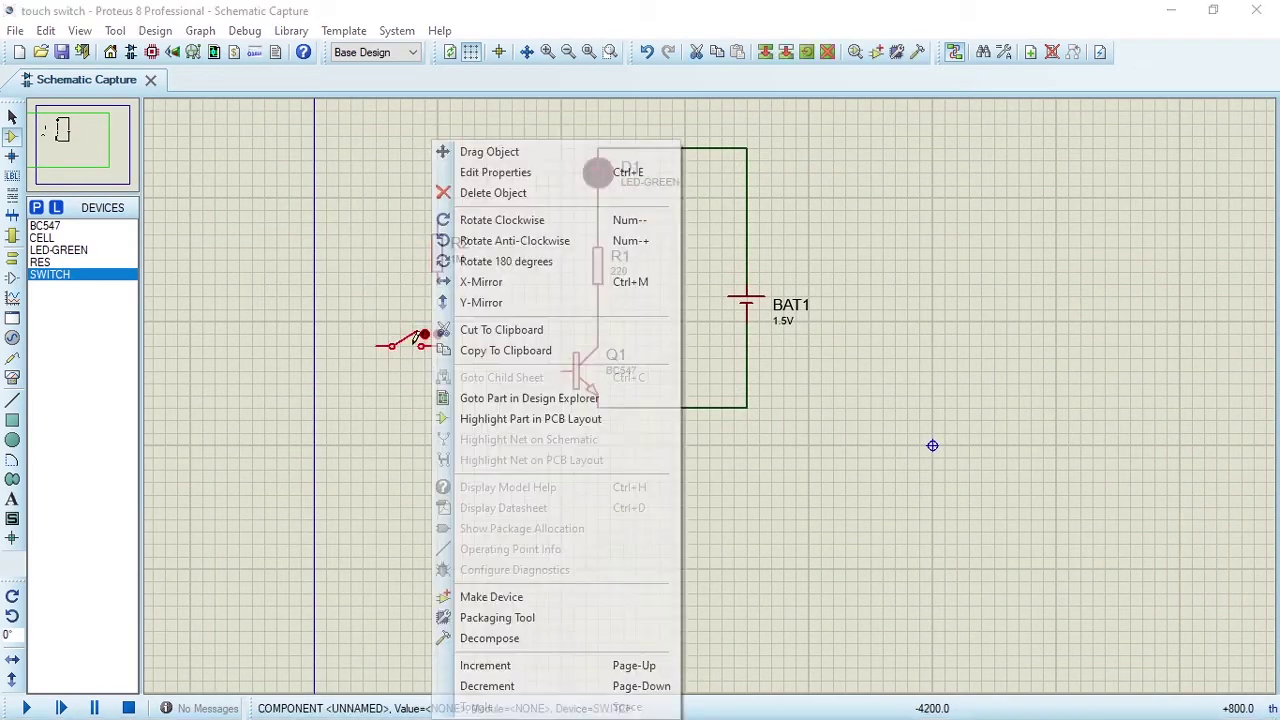
click(490, 228)
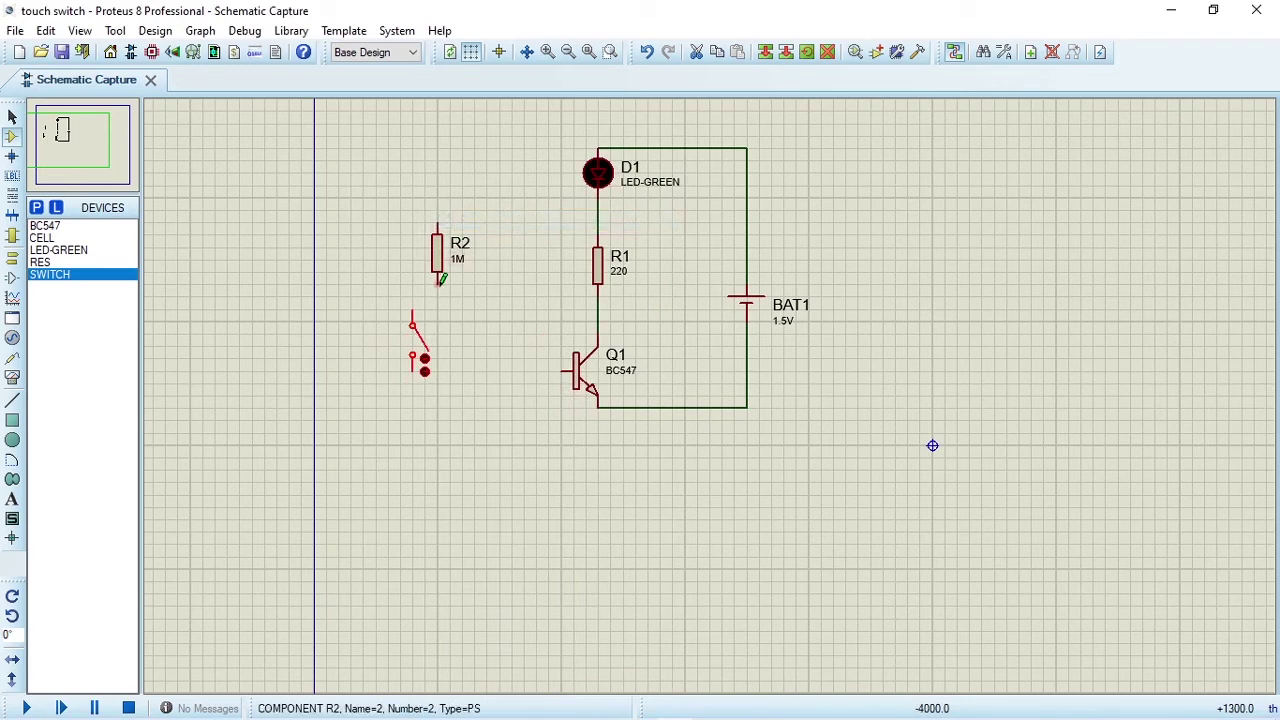
Wire R2 to the switch, R2's top to the D1/BAT1 node, and the switch to Q1's base
click(439, 281)
click(413, 325)
click(437, 222)
click(598, 148)
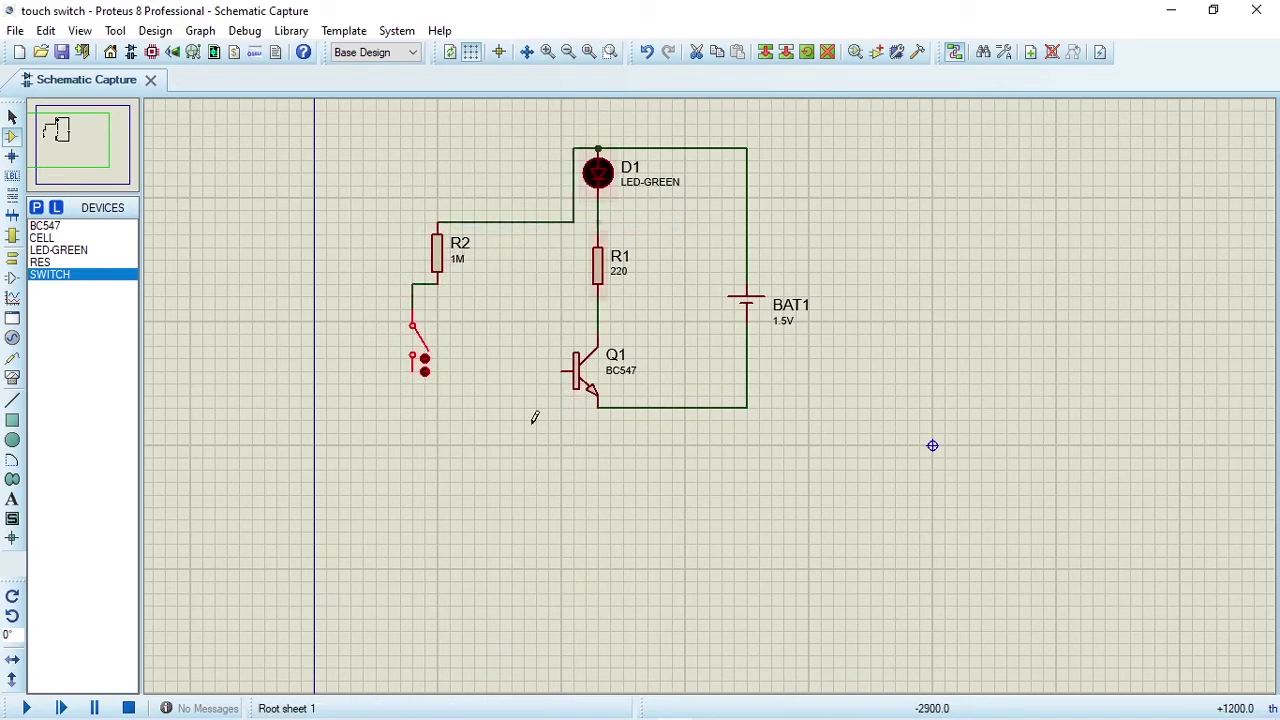
click(414, 369)
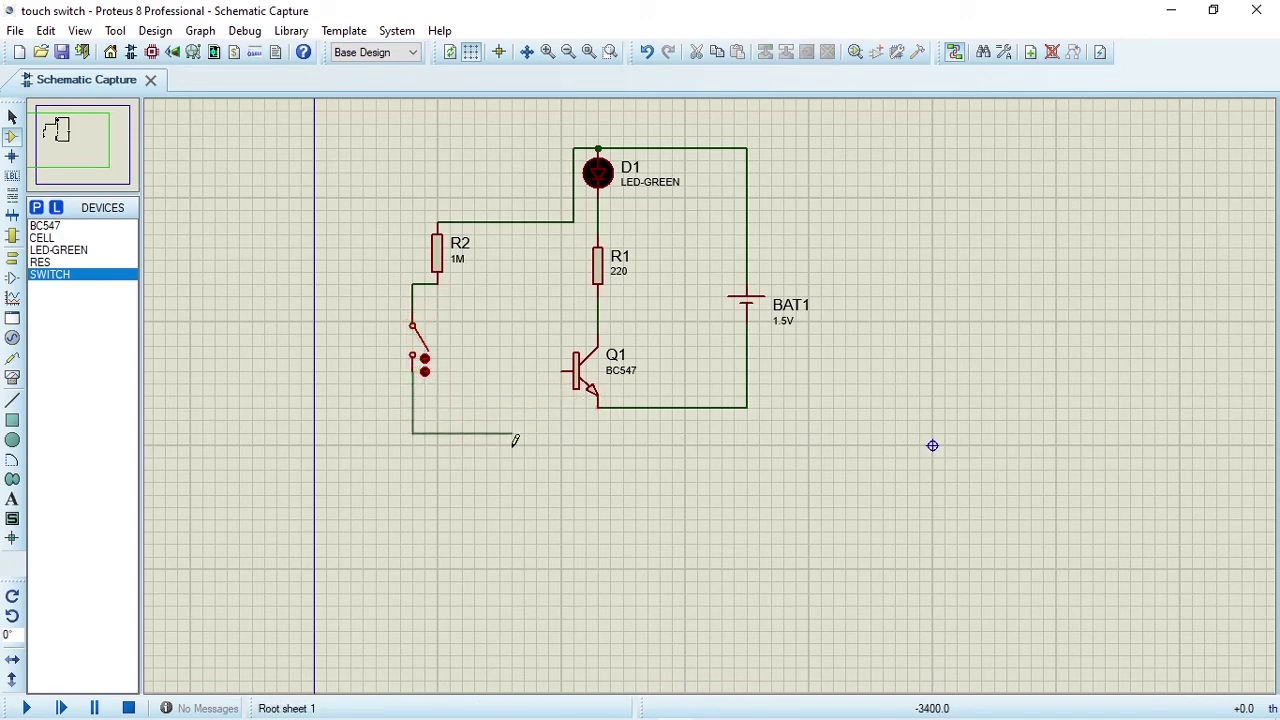
click(562, 371)
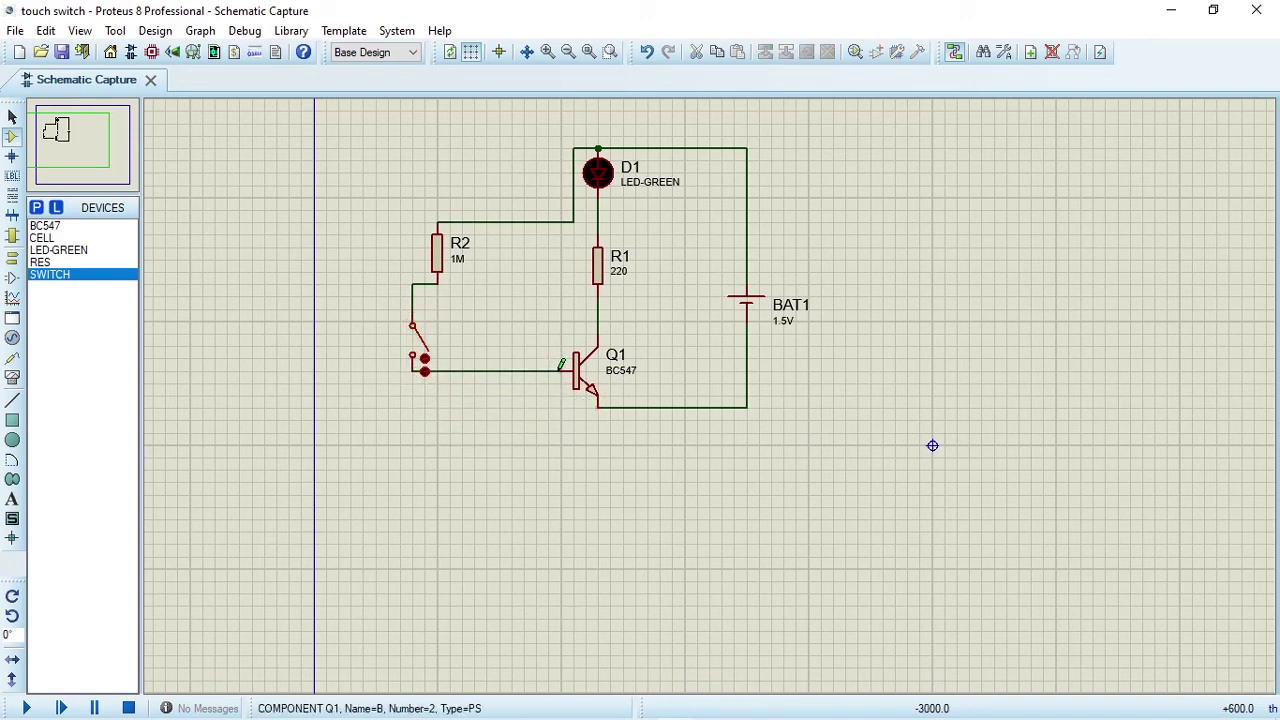
Set battery BAT1's voltage to 6V
double_click(780, 305)
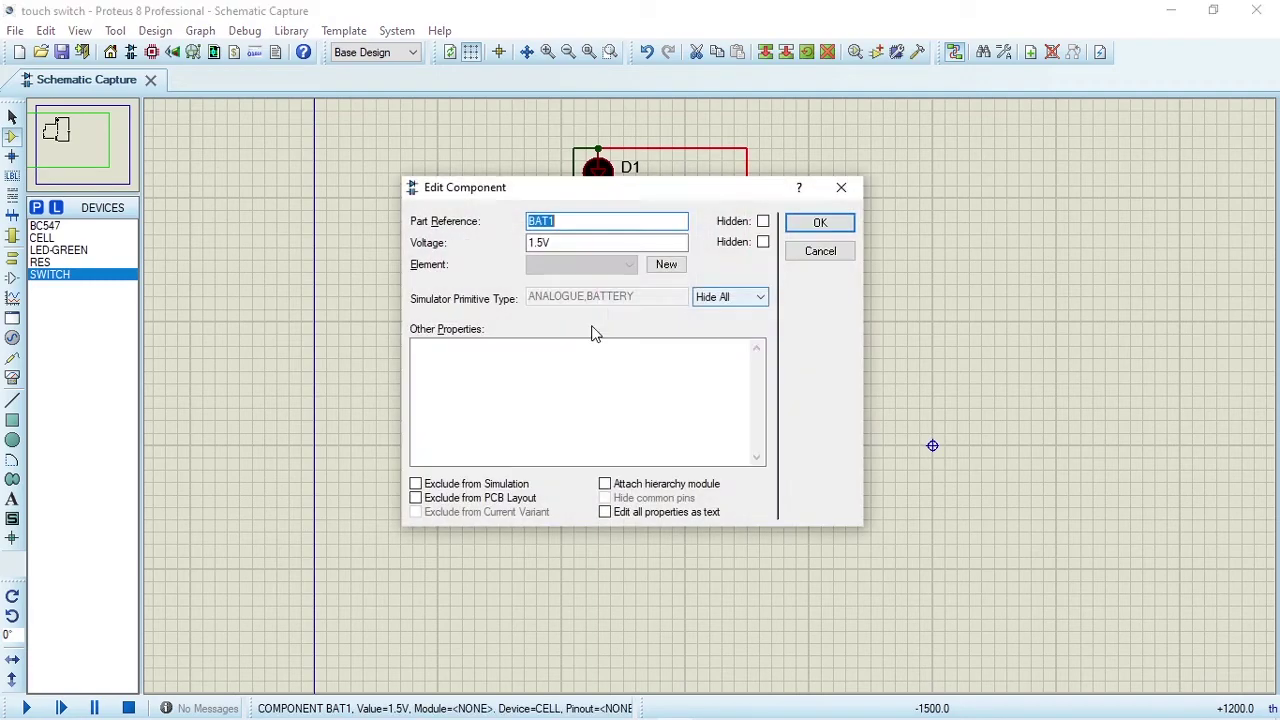
click(538, 243)
text(6V)
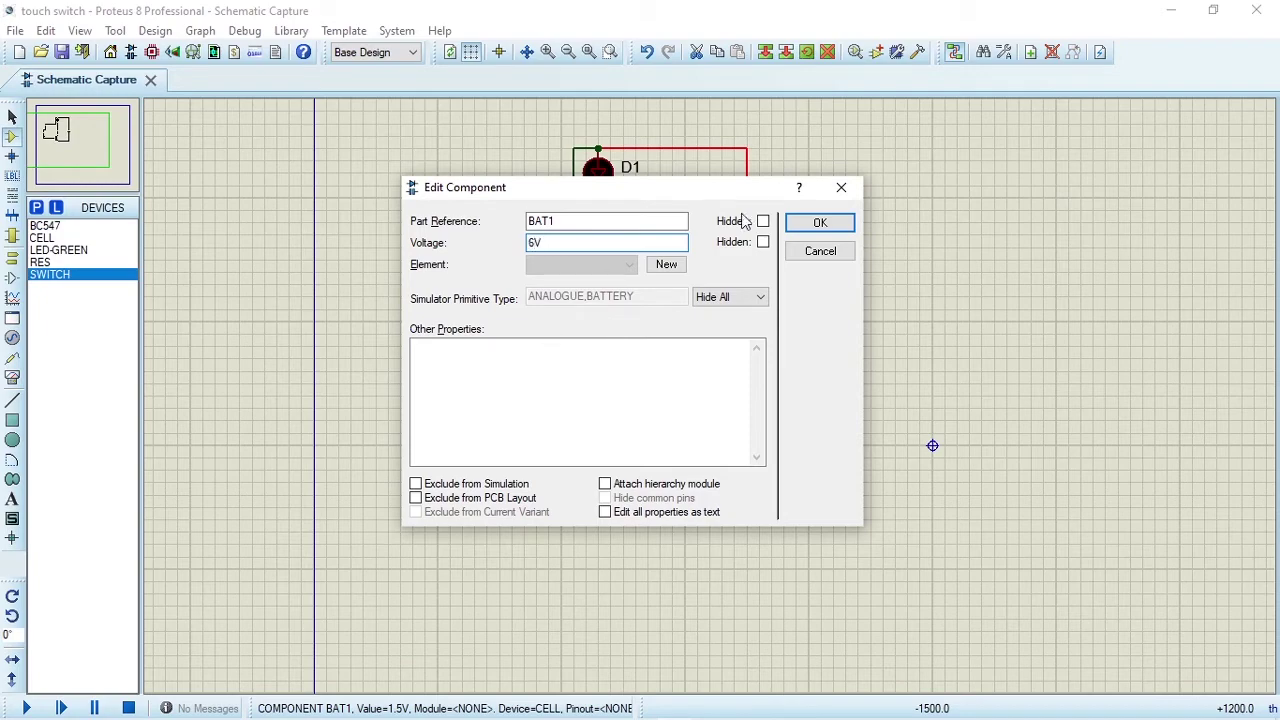
click(812, 222)
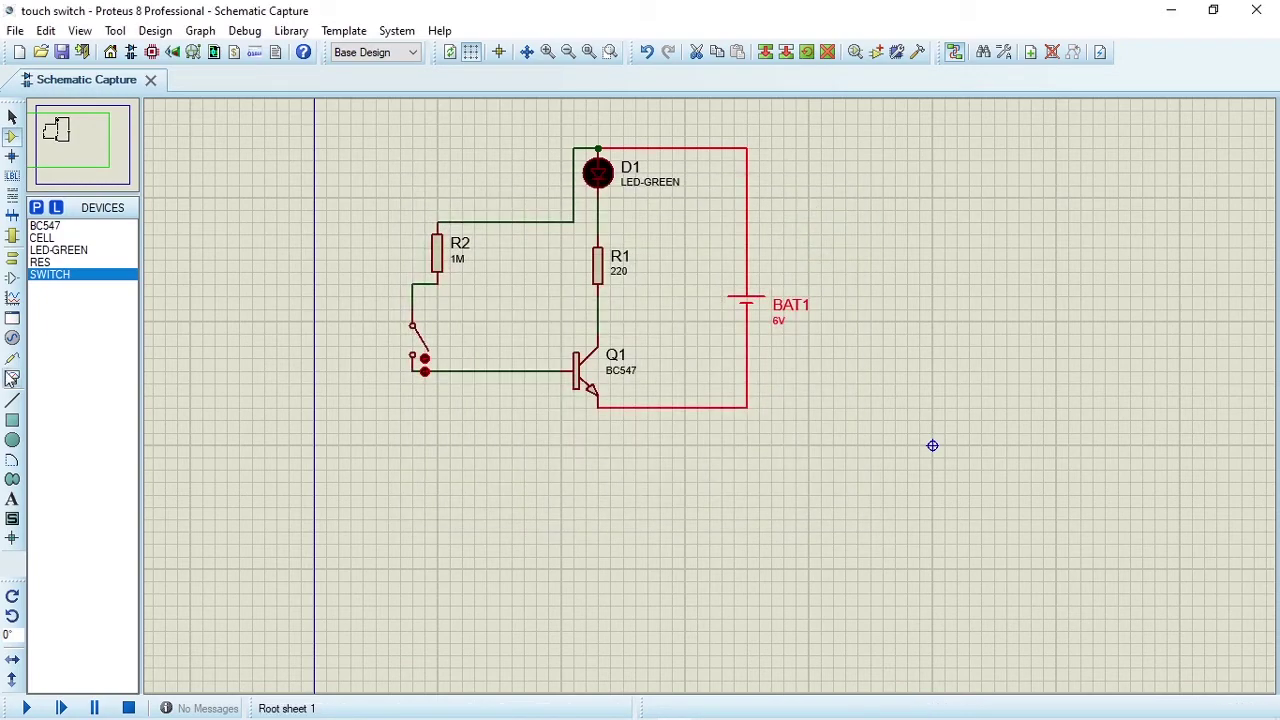
Attach a GROUND terminal to the circuit's bottom wire
click(12, 257)
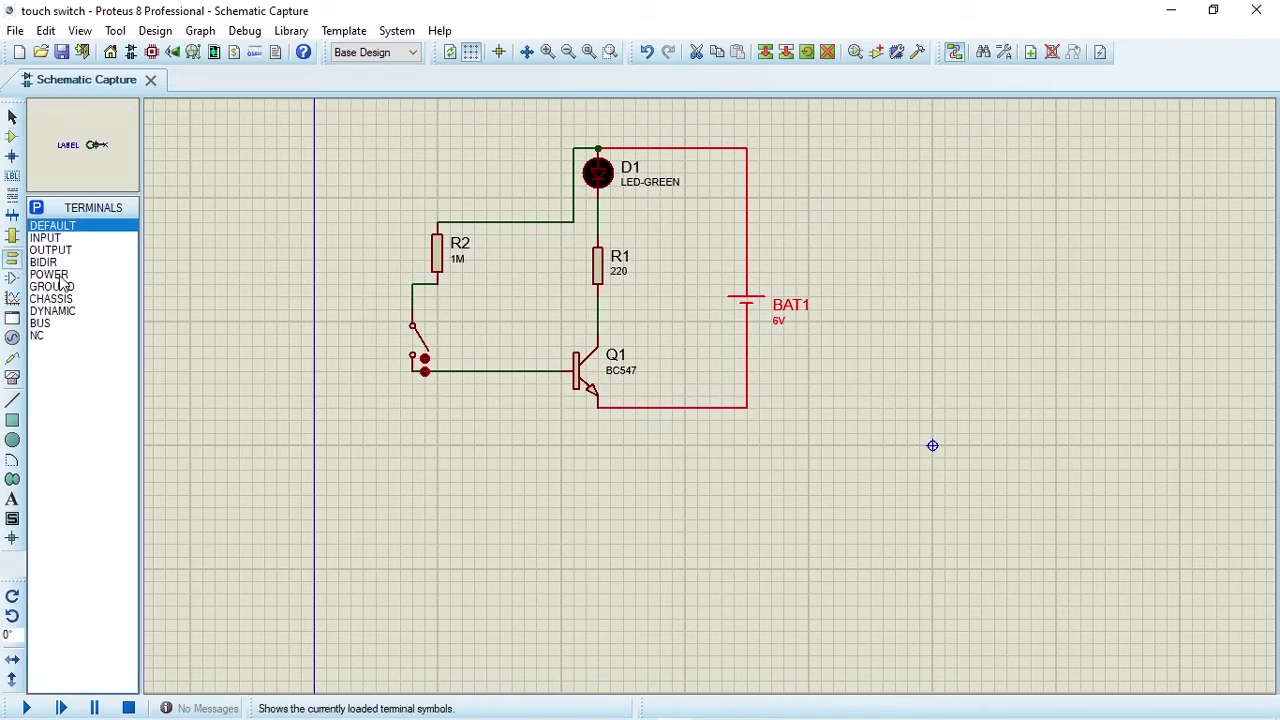
click(55, 286)
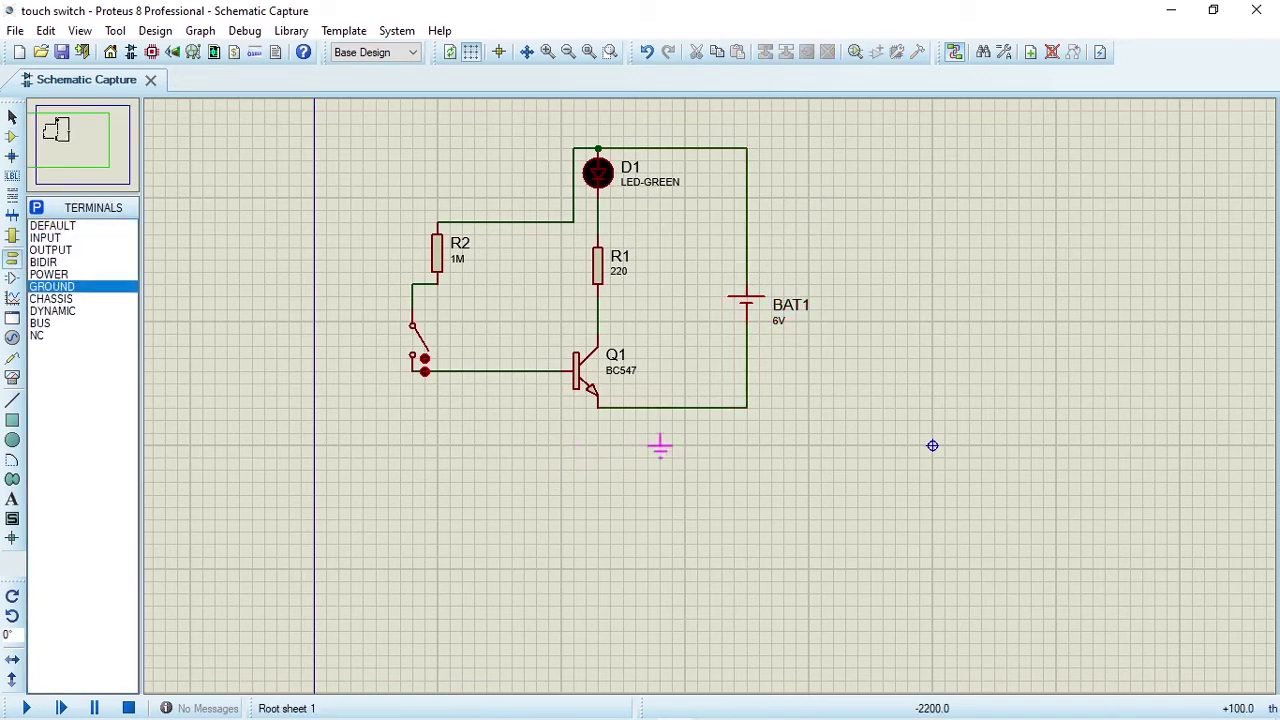
click(672, 410)
click(12, 358)
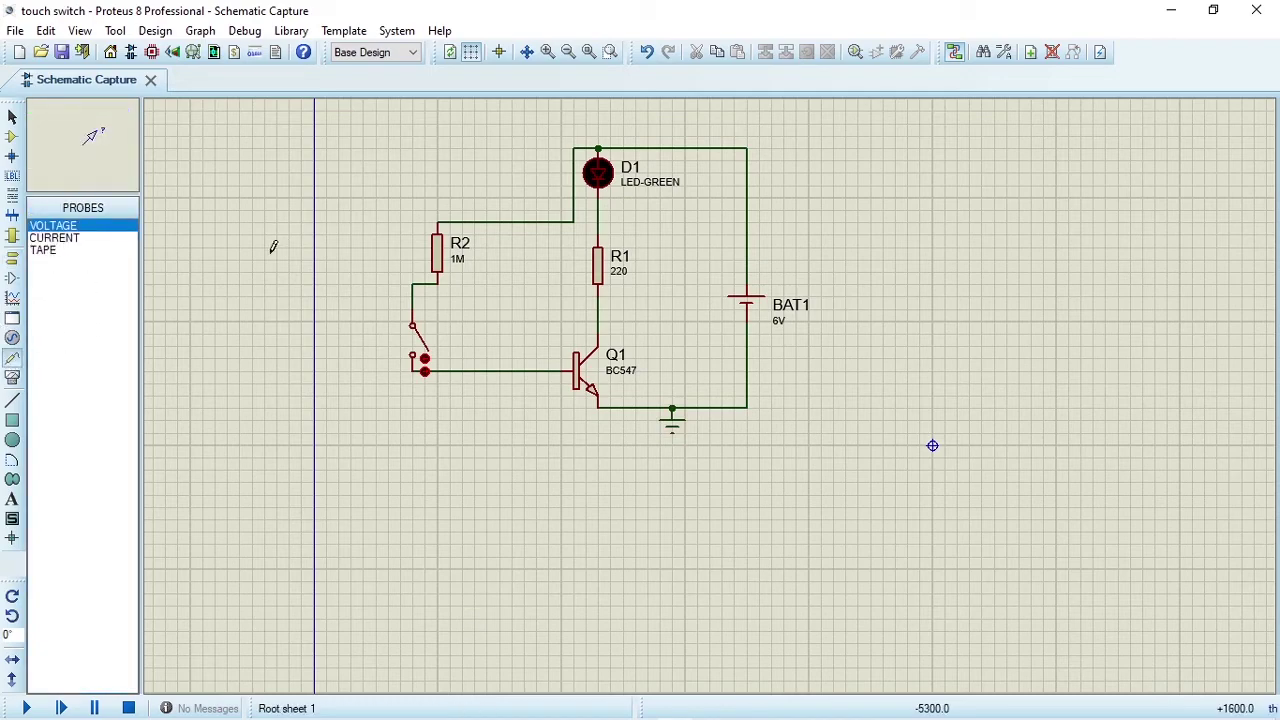
Place two DC ammeters and rewire the first in series between the switch and Q1's base
click(11, 341)
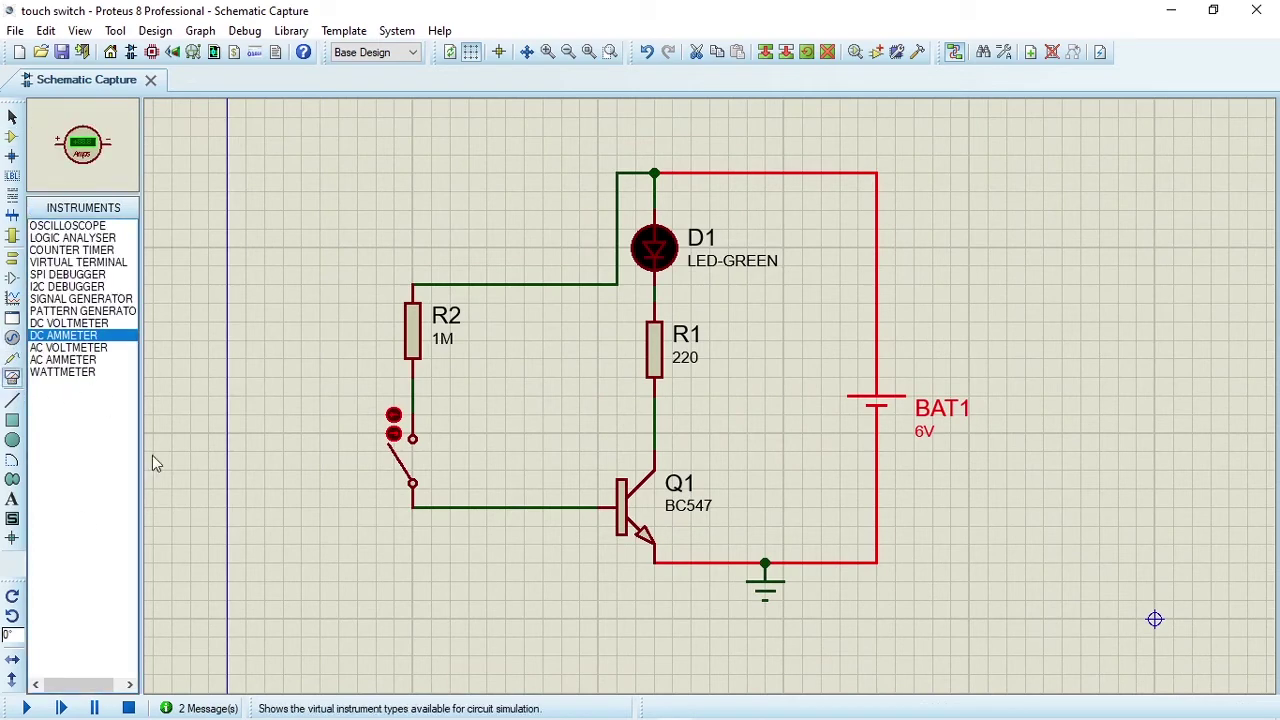
click(505, 451)
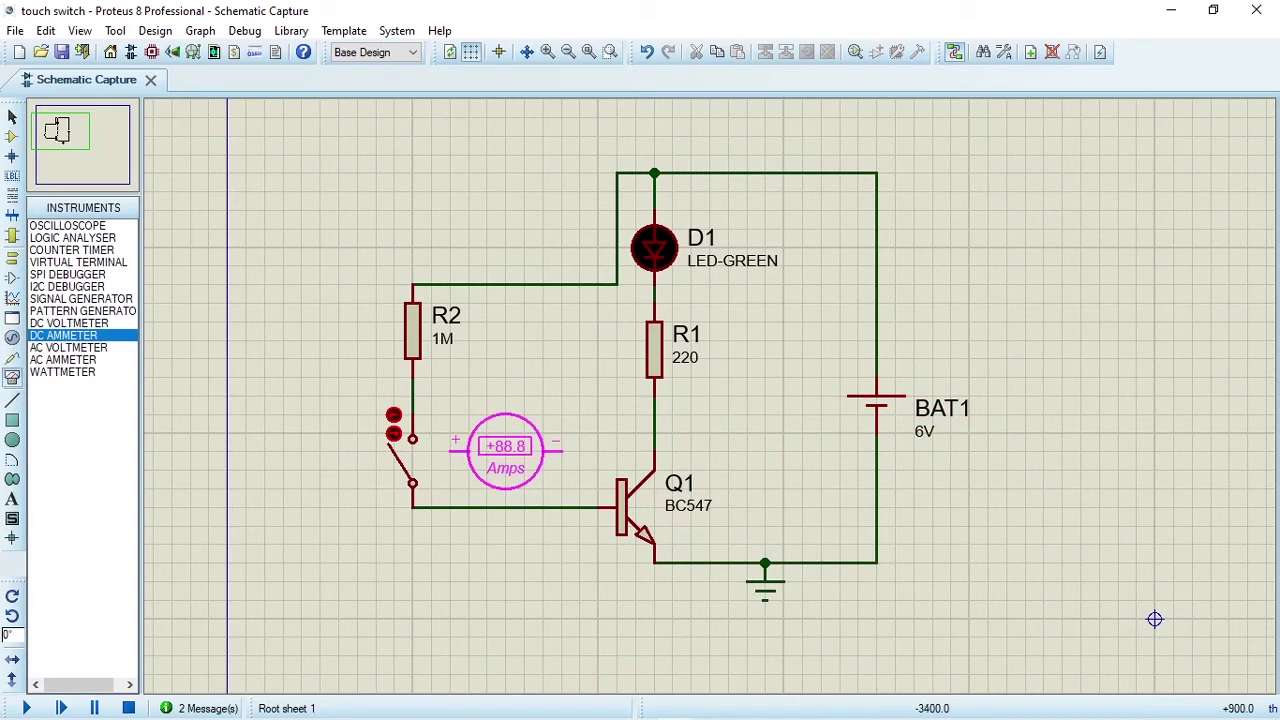
click(524, 451)
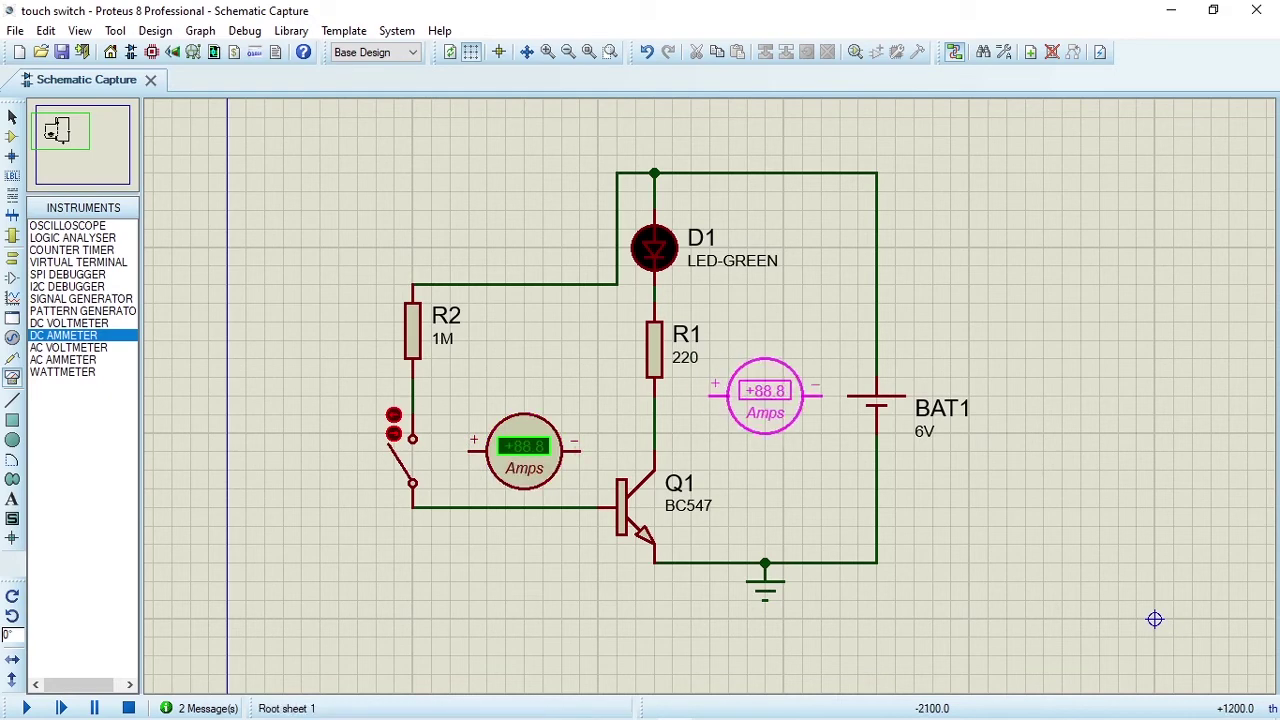
click(765, 395)
right_click(533, 502)
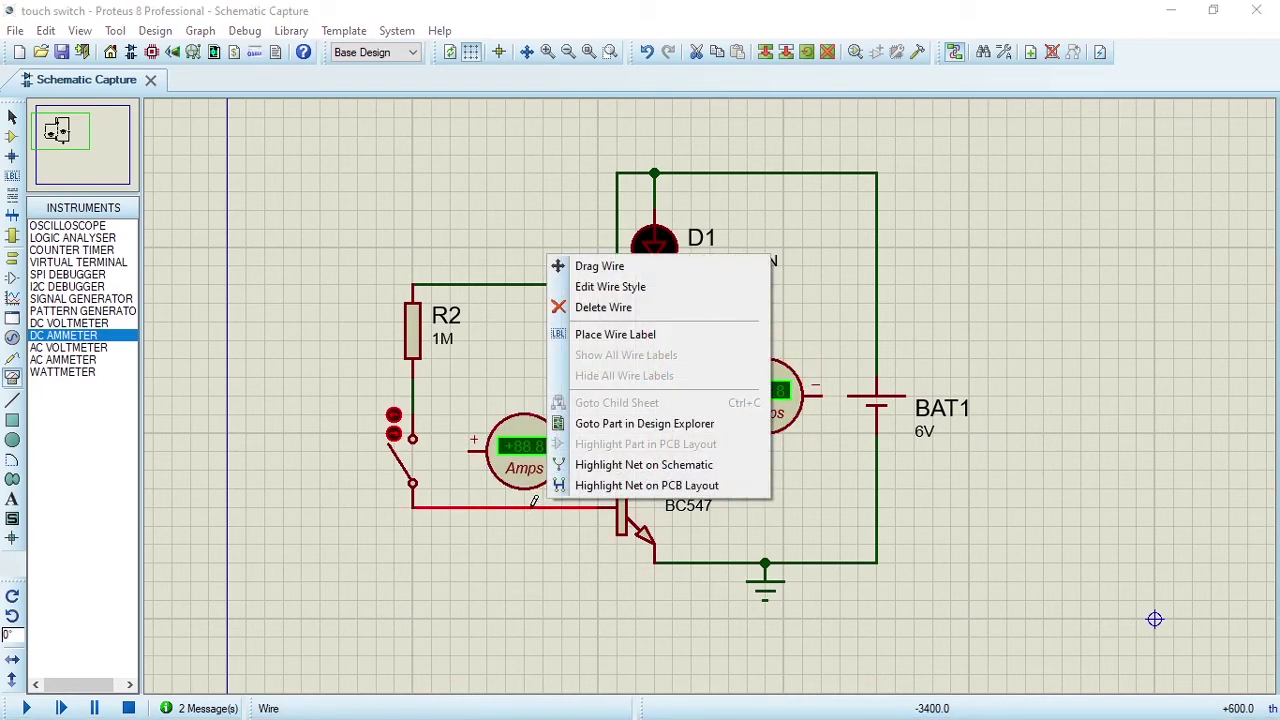
click(590, 307)
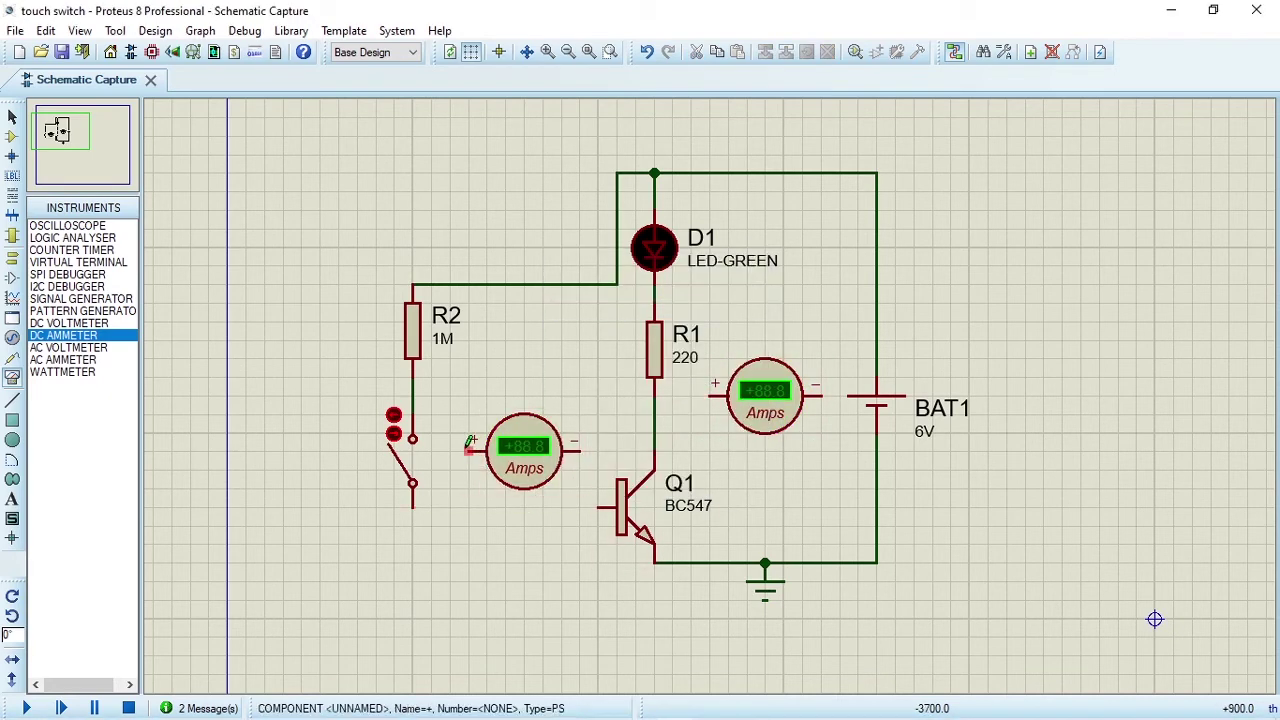
click(470, 441)
click(412, 507)
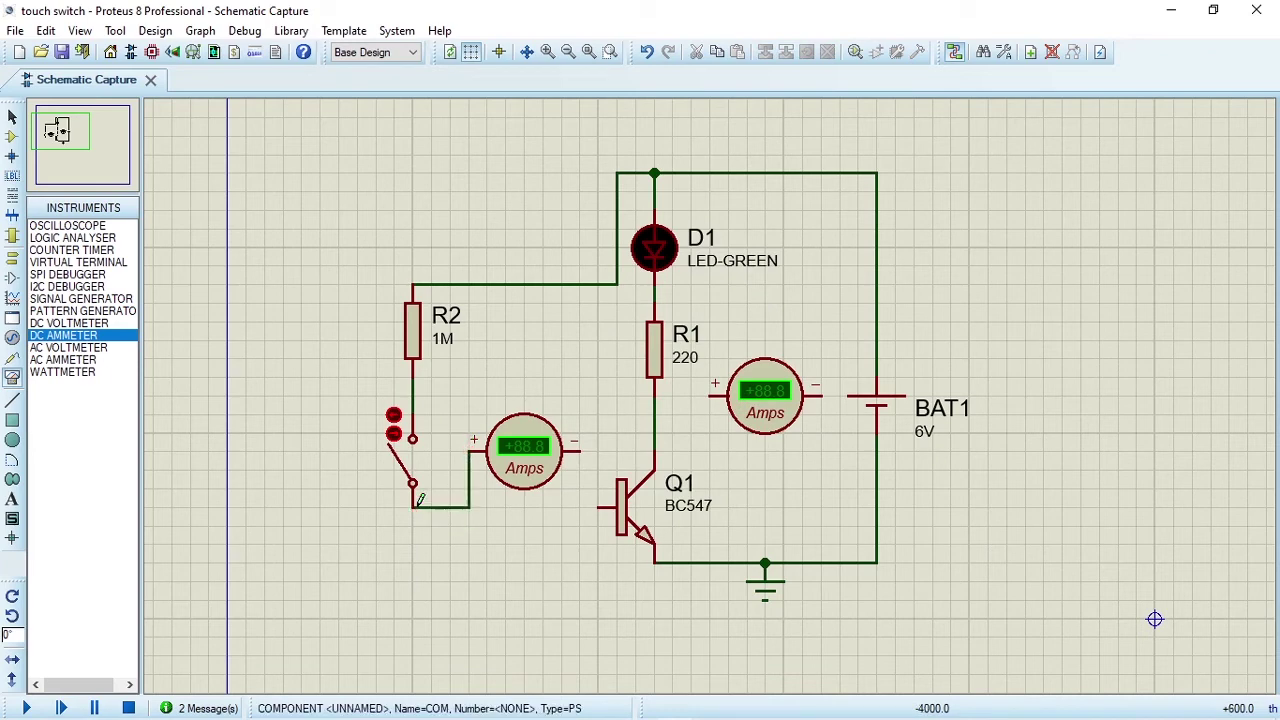
click(578, 450)
click(600, 507)
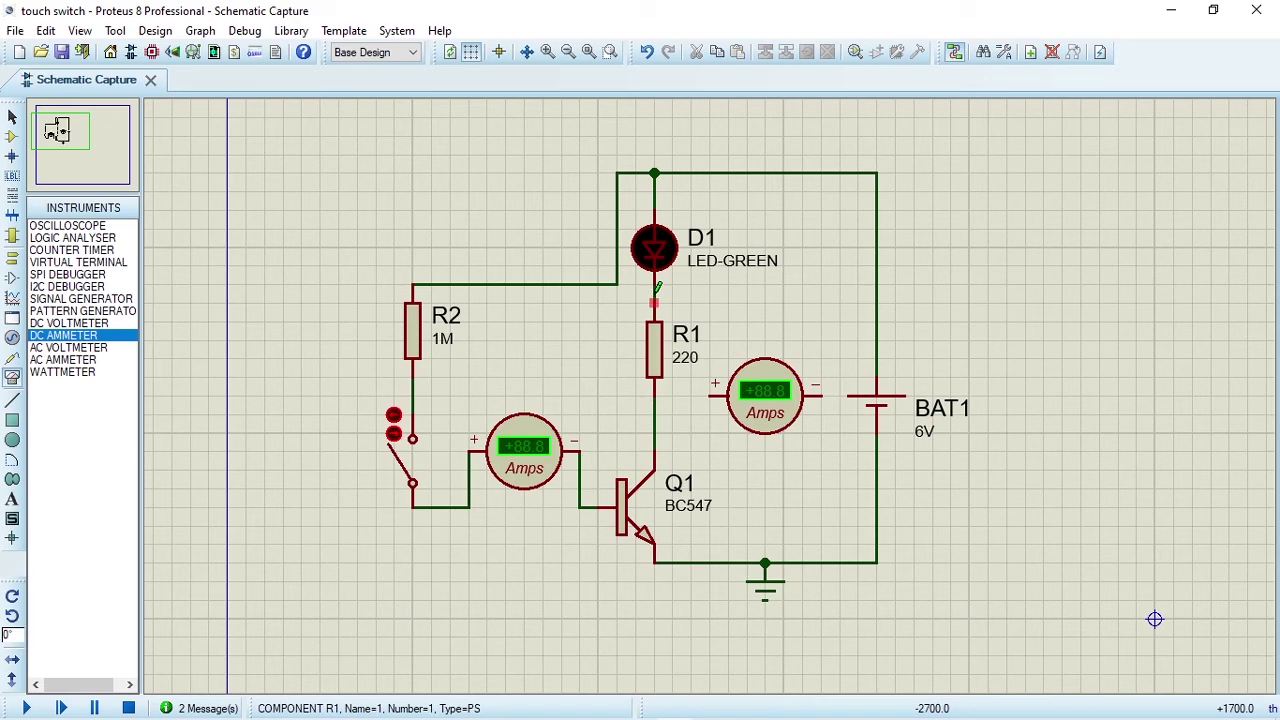
Replace the D1–R1 wire with the second ammeter in series between D1 and R1
right_click(658, 289)
click(712, 343)
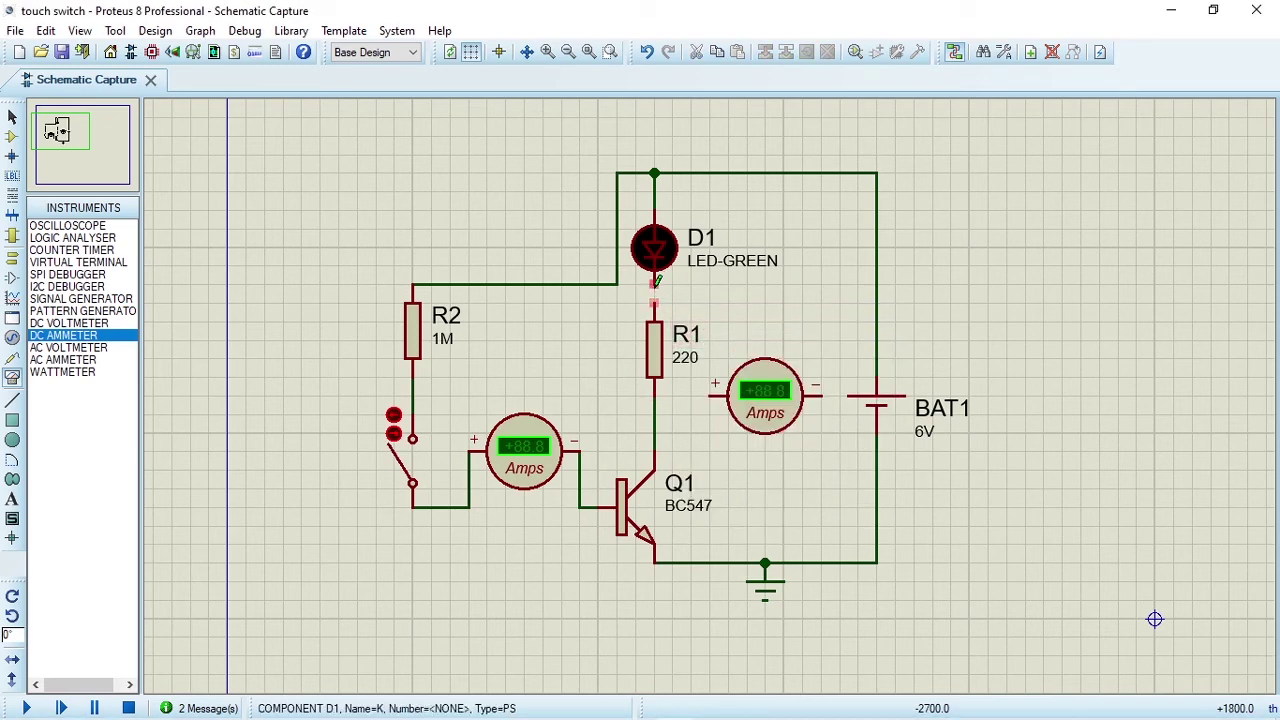
click(655, 284)
click(710, 395)
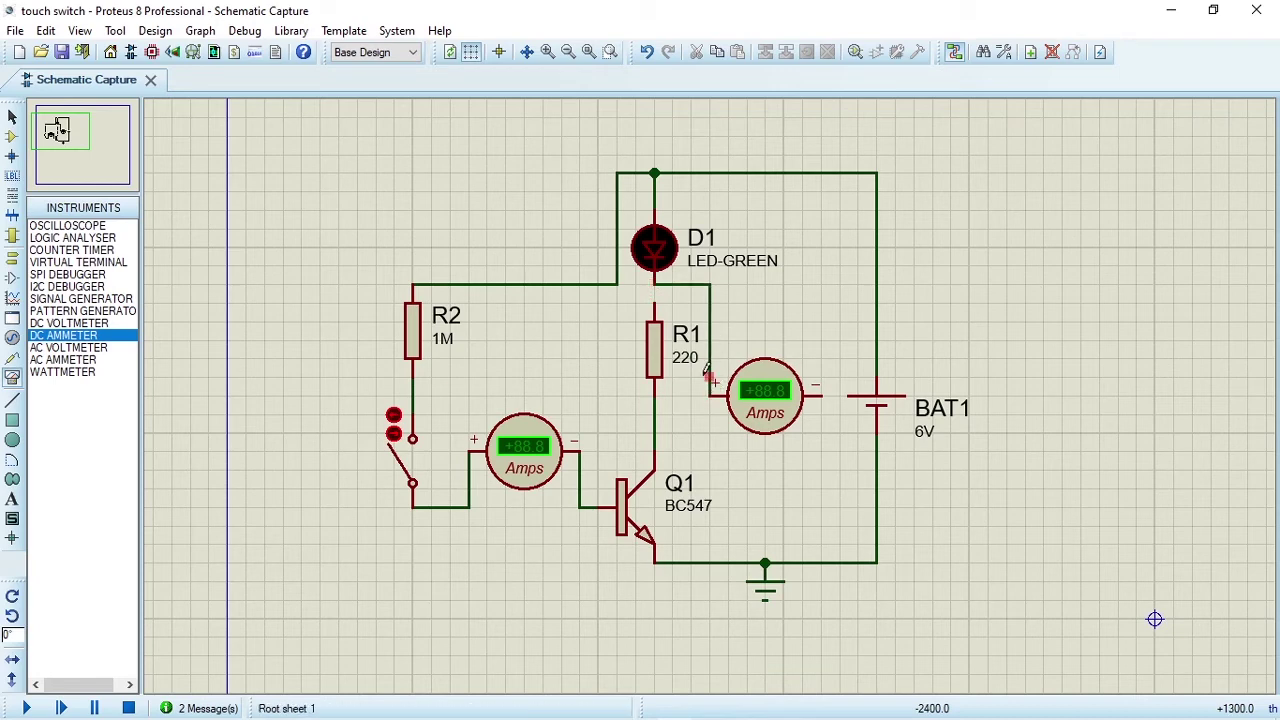
click(655, 304)
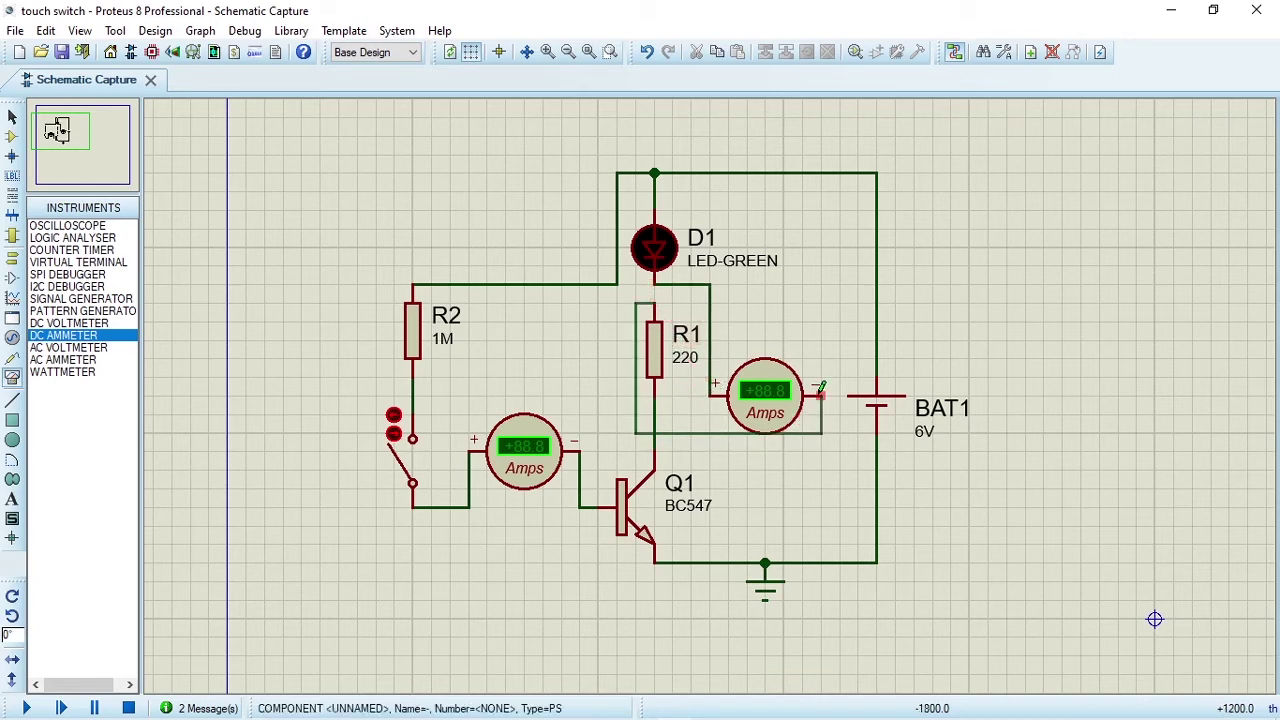
click(818, 392)
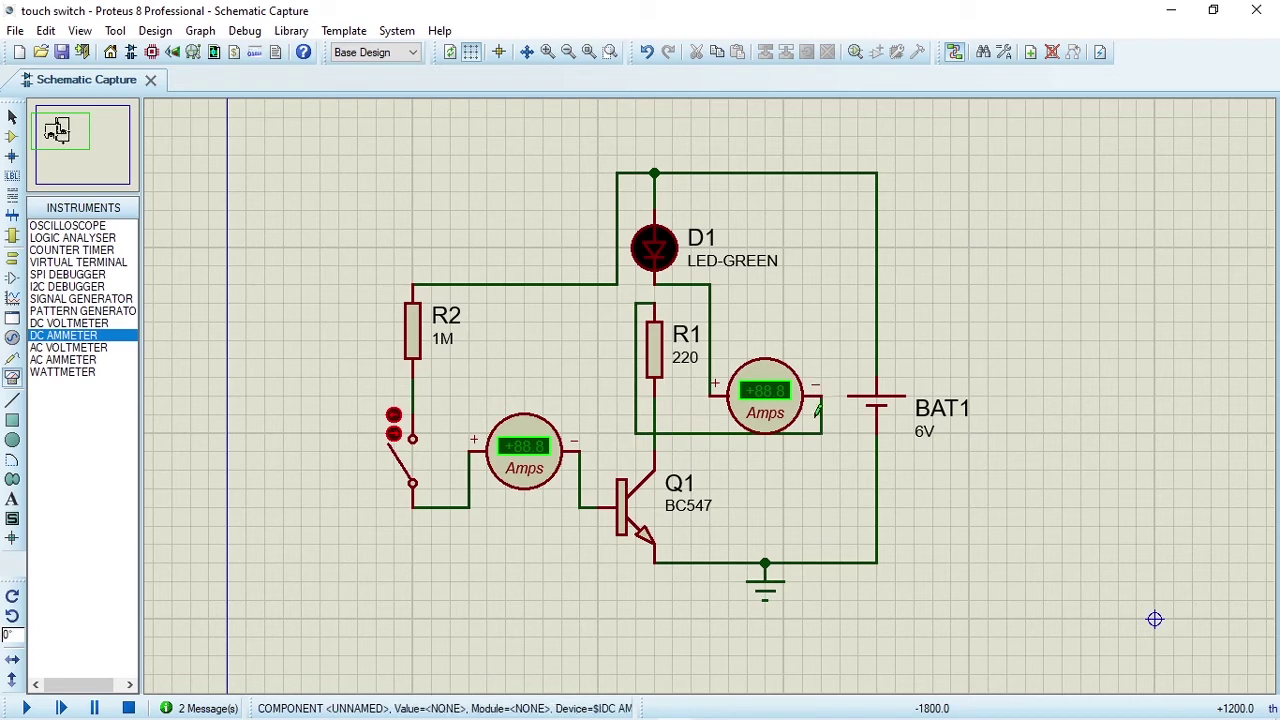
double_click(540, 490)
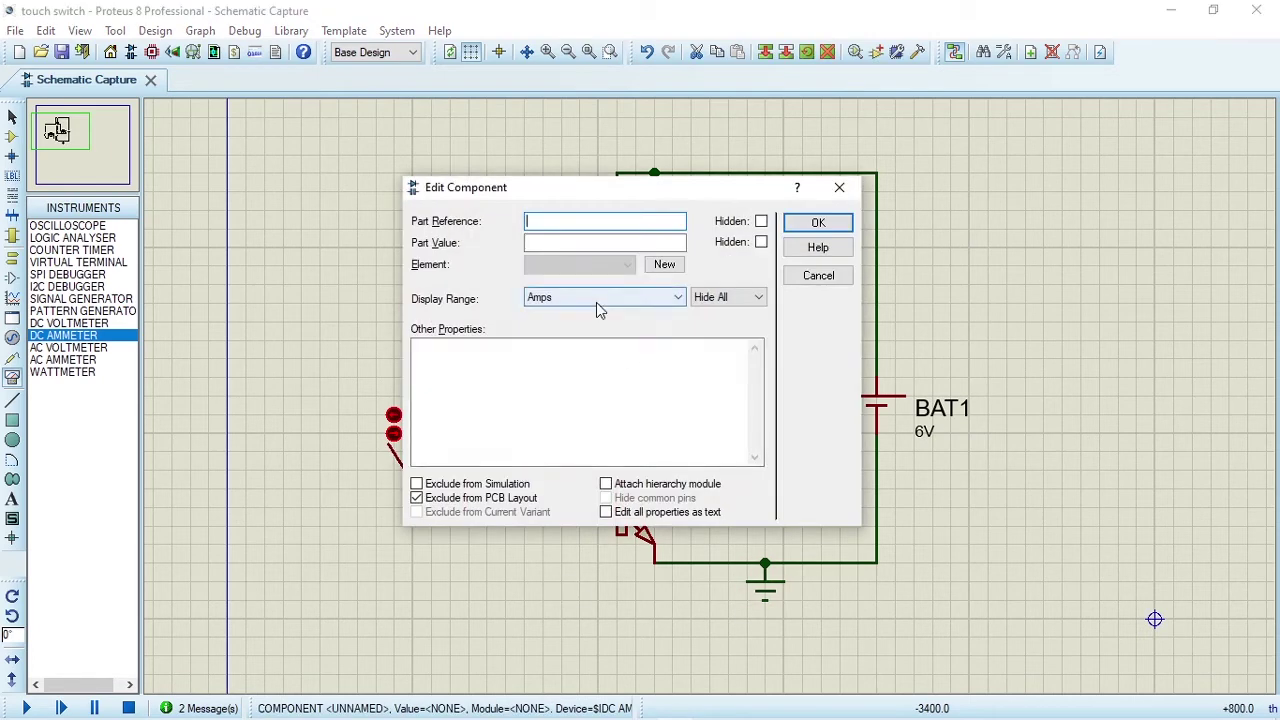
Set the Display Range of the base and LED-branch ammeters to Microamps
click(596, 302)
click(589, 364)
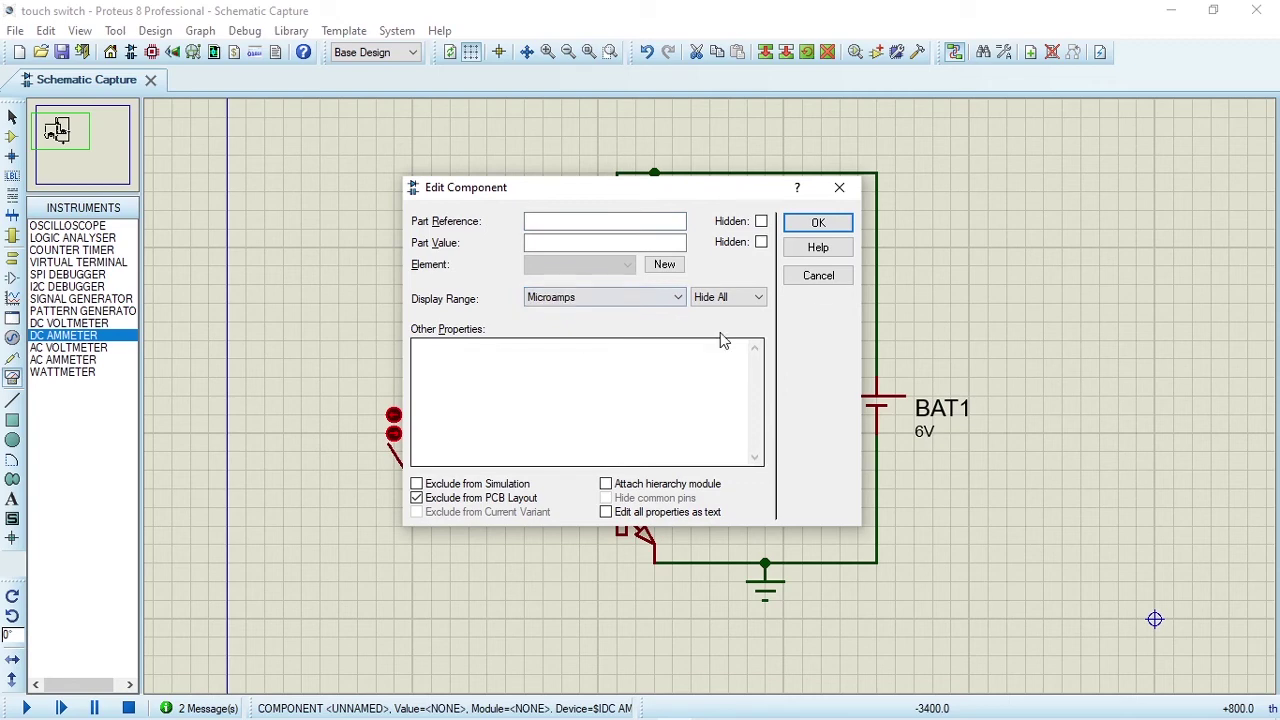
click(817, 230)
double_click(765, 405)
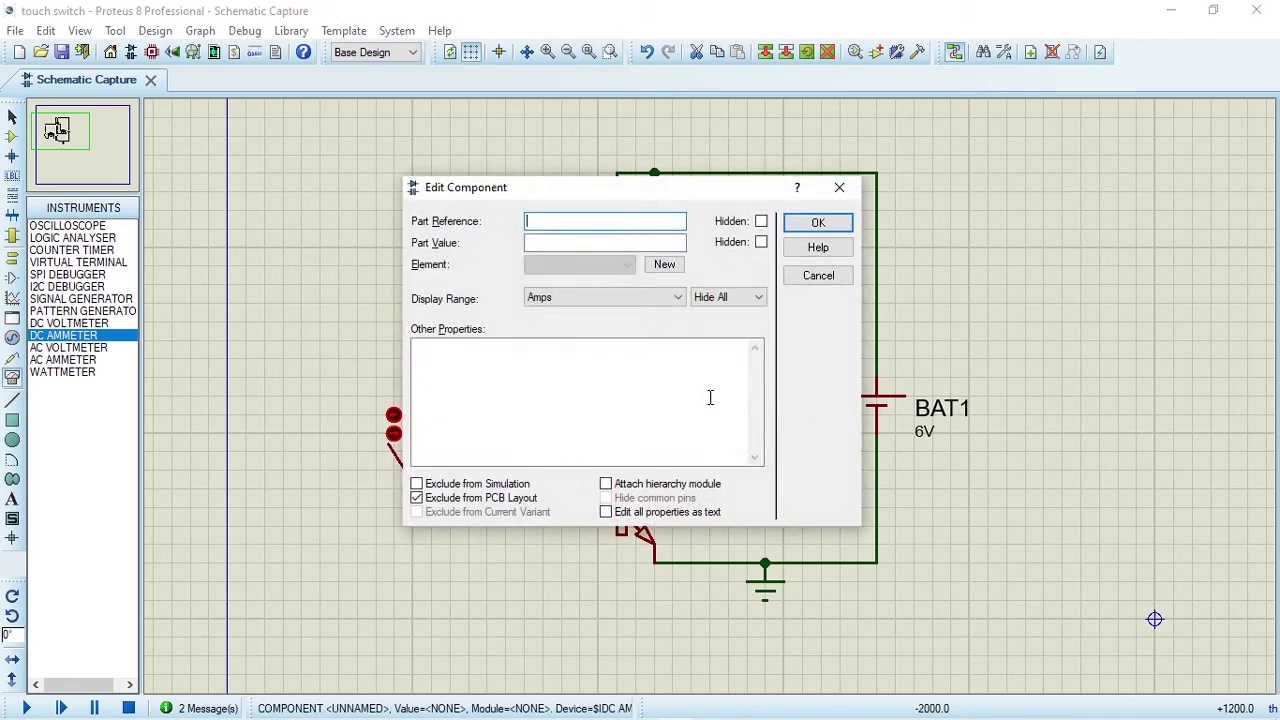
click(621, 300)
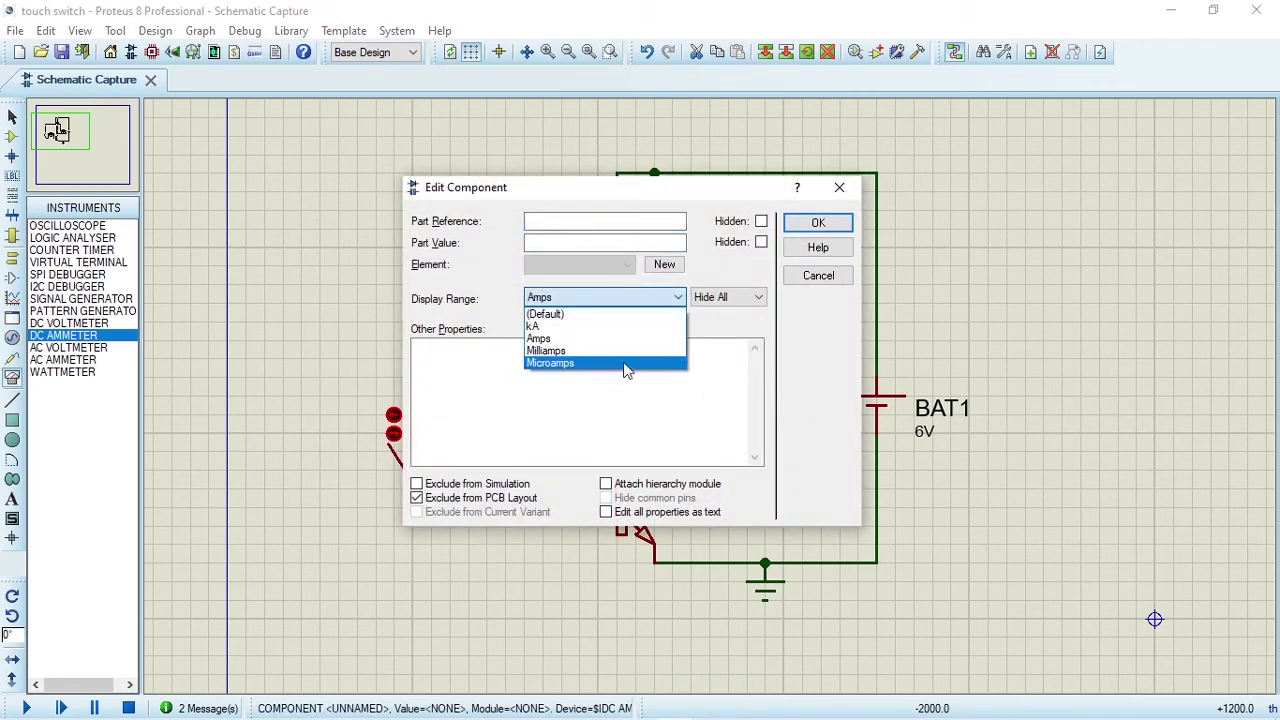
click(569, 364)
click(820, 222)
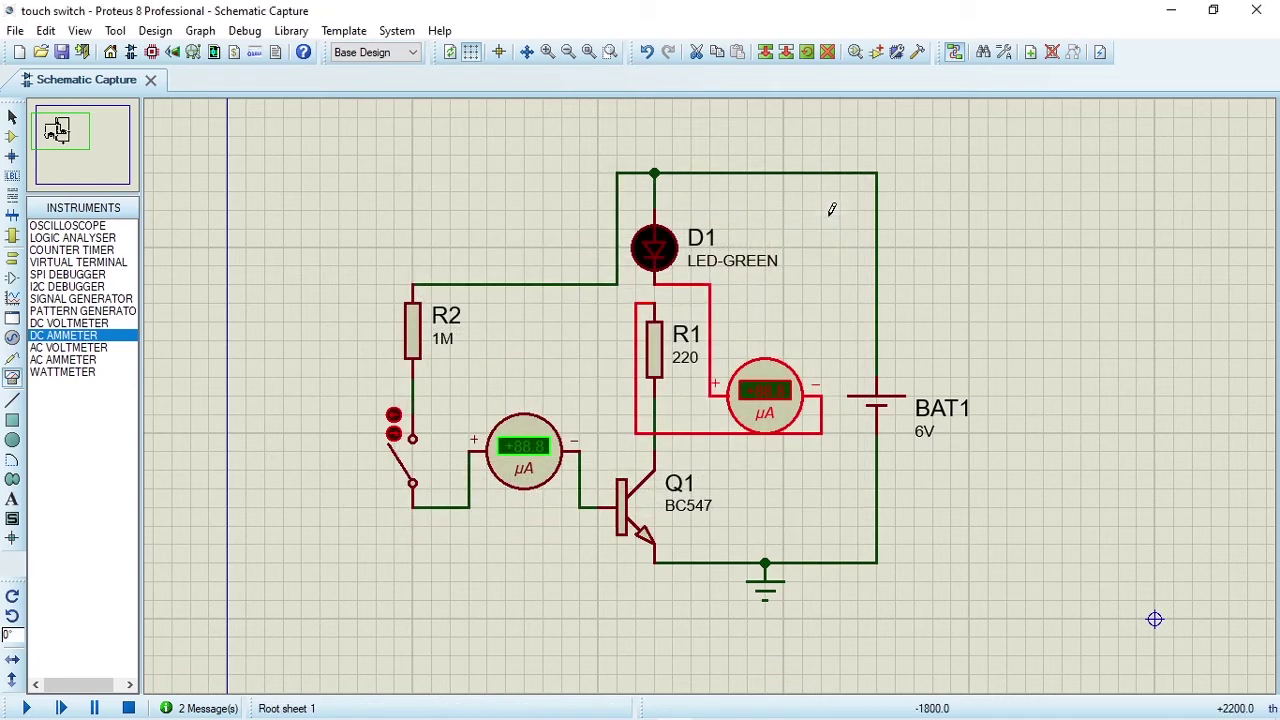
Simulate with the touch switch closed (base +5.32 µA, collector +MAX), then stop the simulation
click(24, 708)
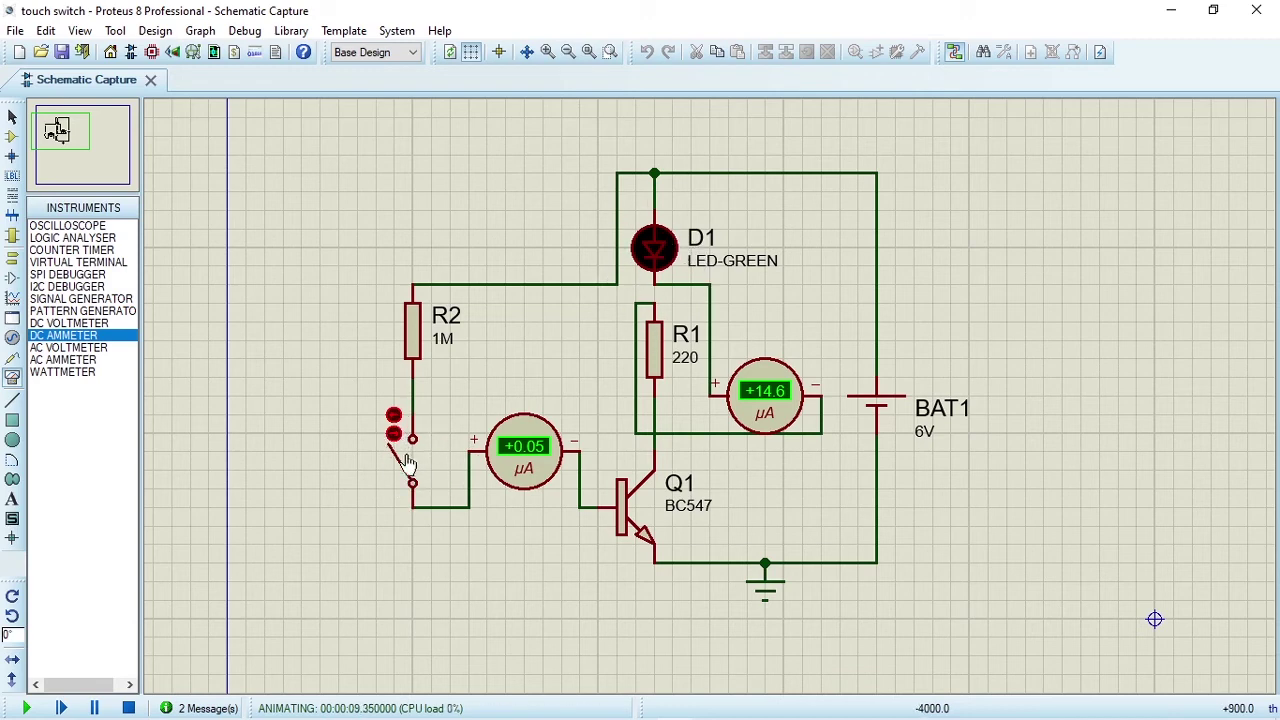
click(408, 463)
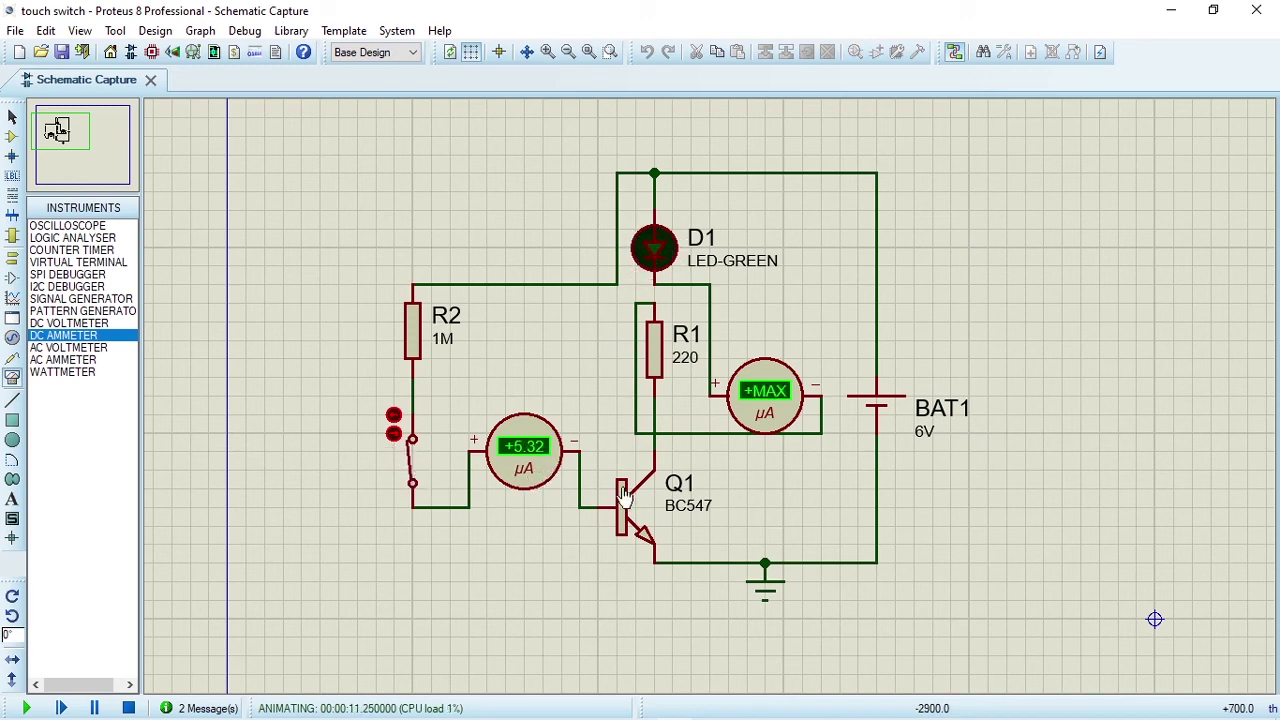
click(128, 708)
Set the right ammeter's display range to Milliamps and rerun, reading +1.37 mA
double_click(768, 408)
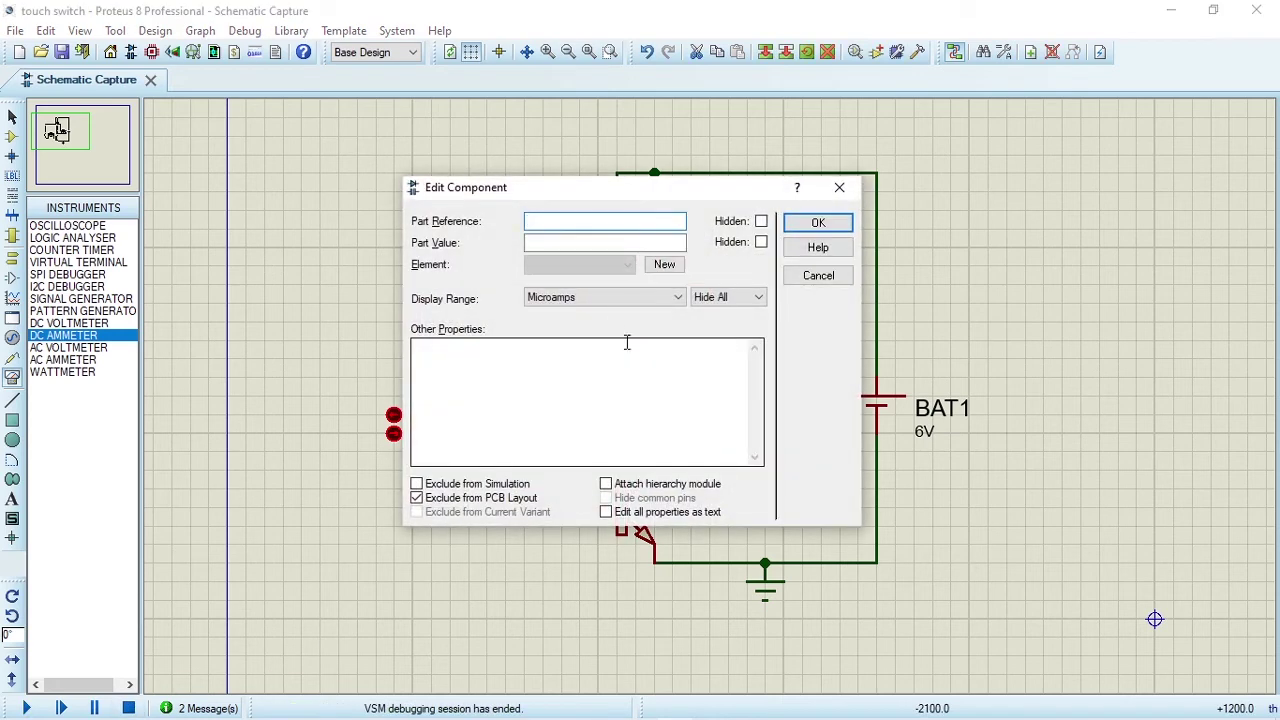
click(602, 297)
click(606, 346)
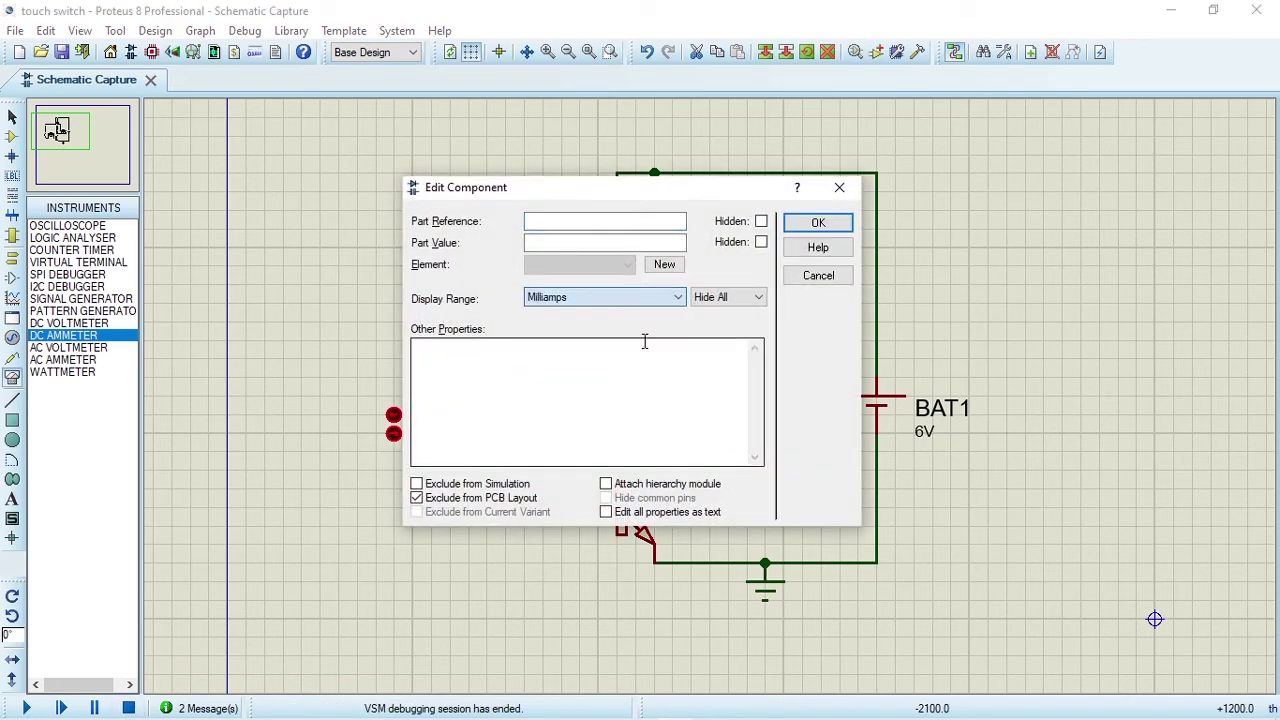
click(818, 224)
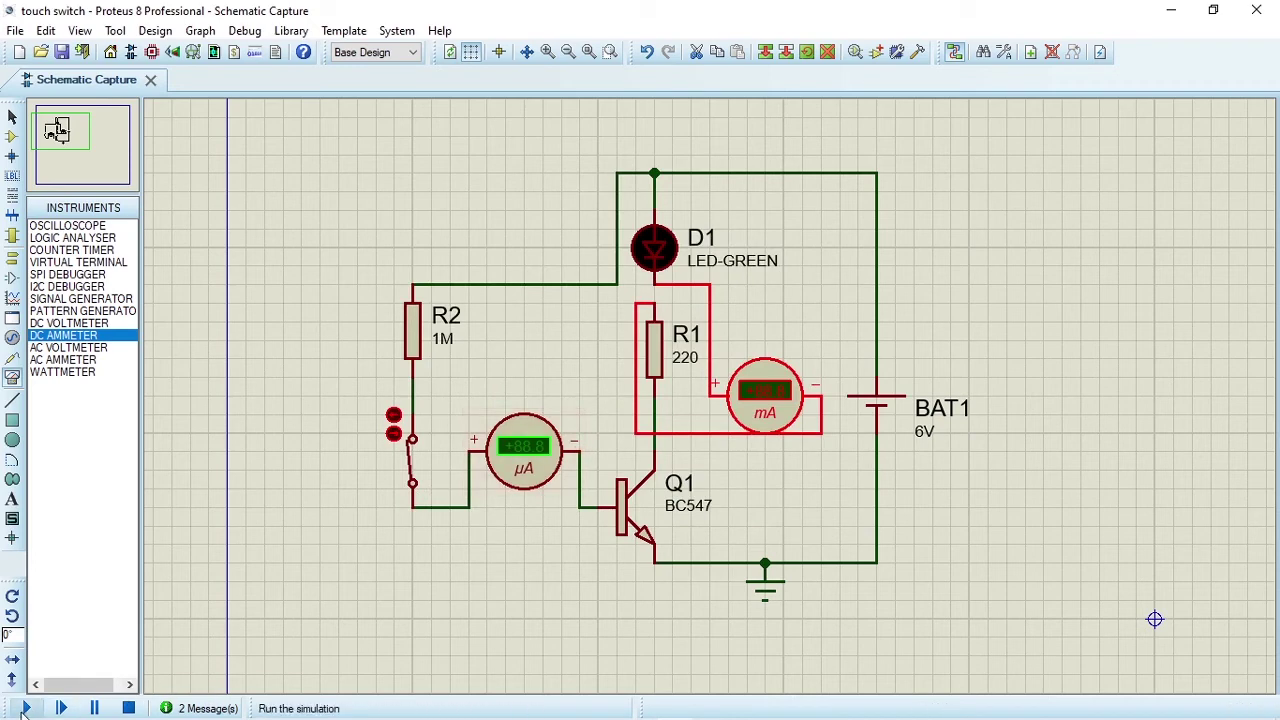
click(25, 708)
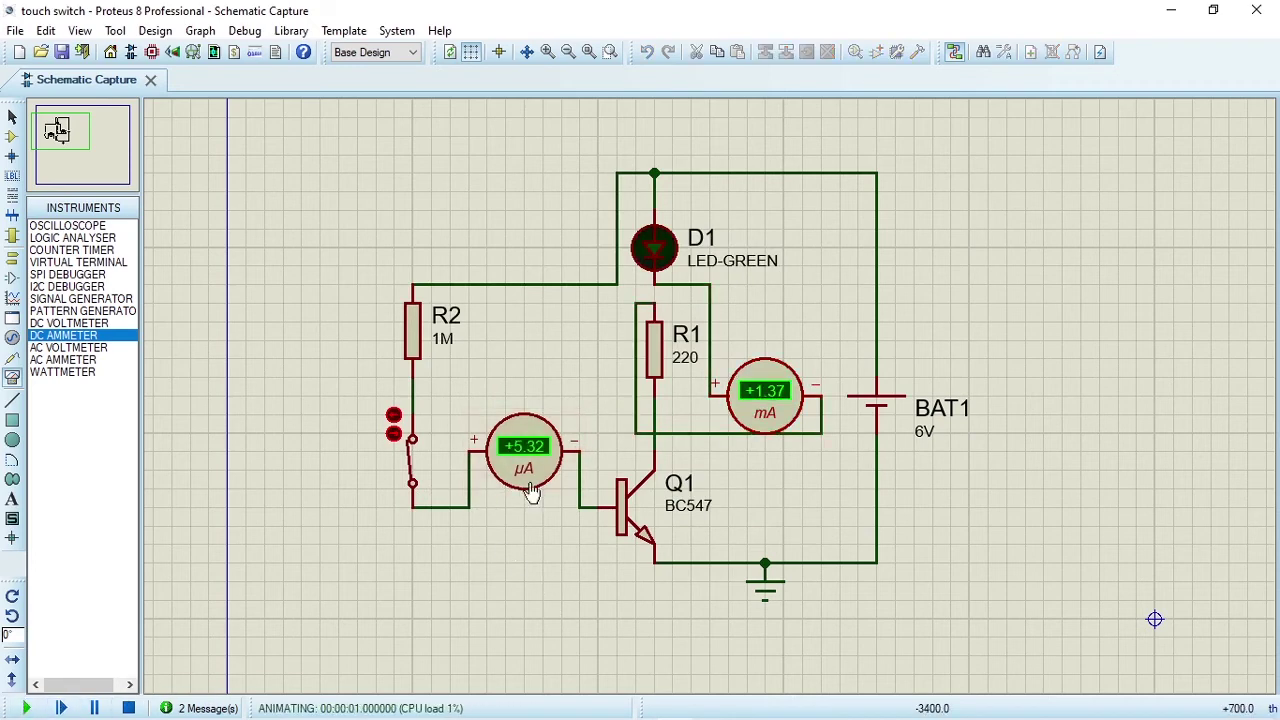